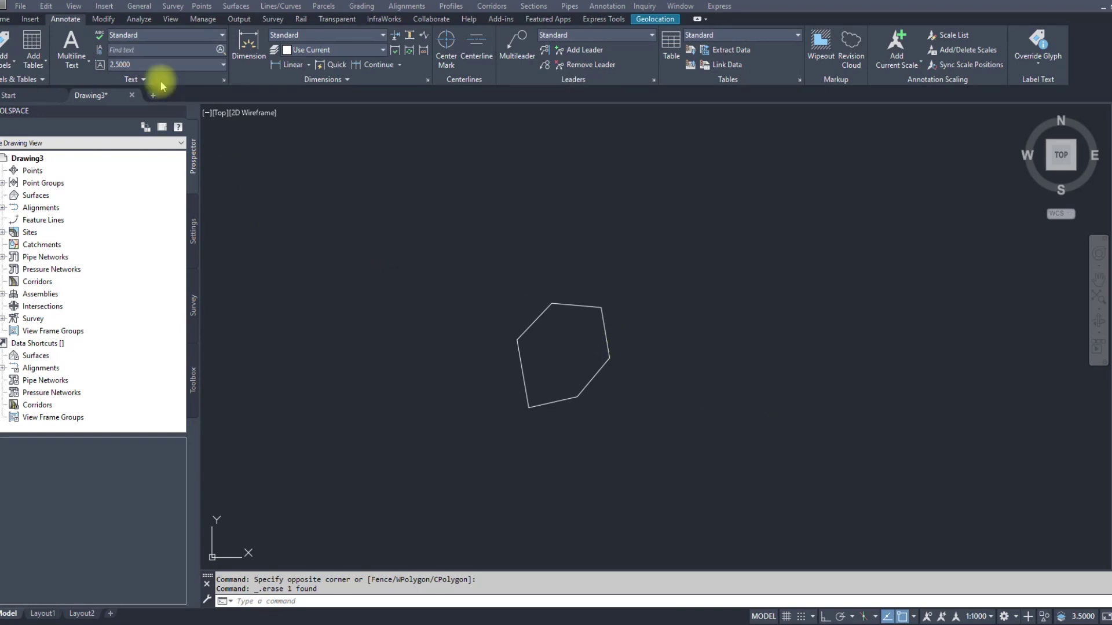
- Start a new point table from Annotate and assign it the _All Points point group
click(4, 19)
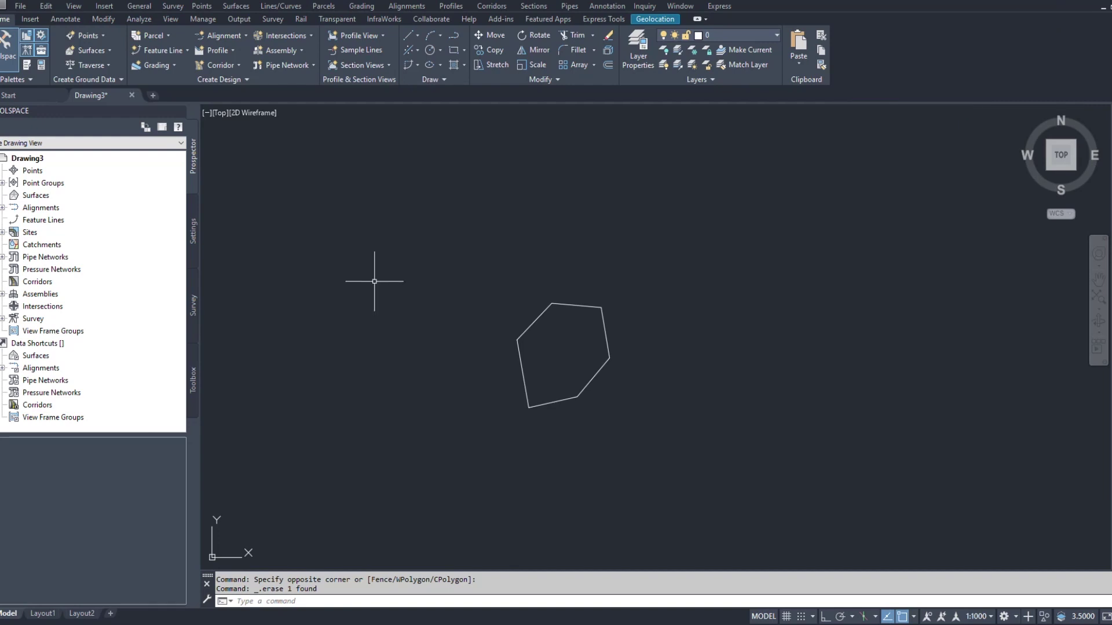
click(70, 21)
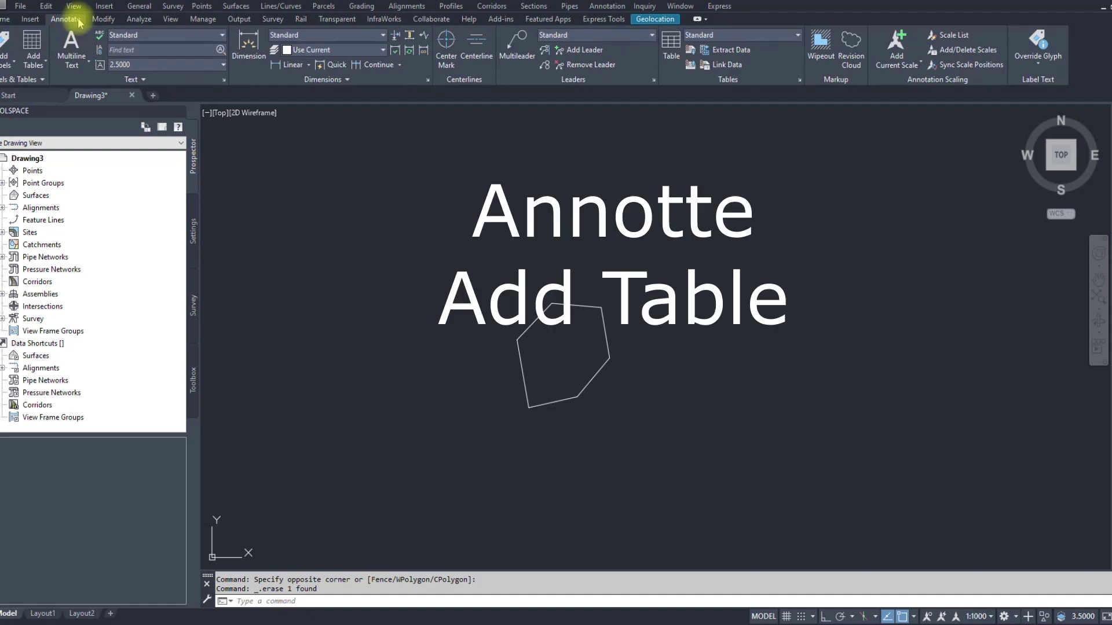
click(48, 61)
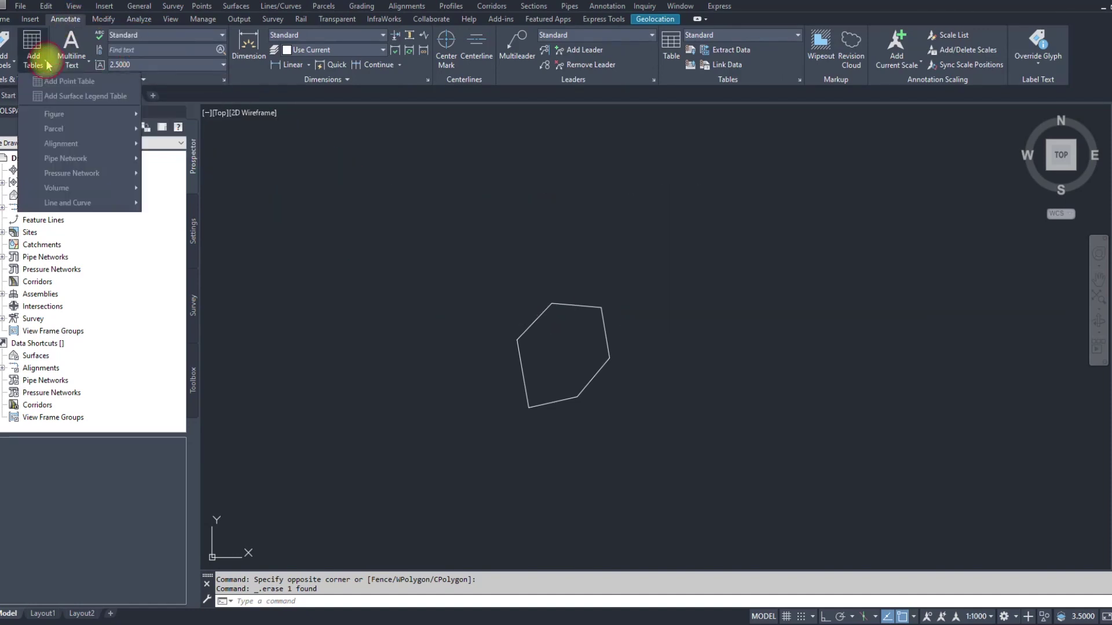
click(94, 82)
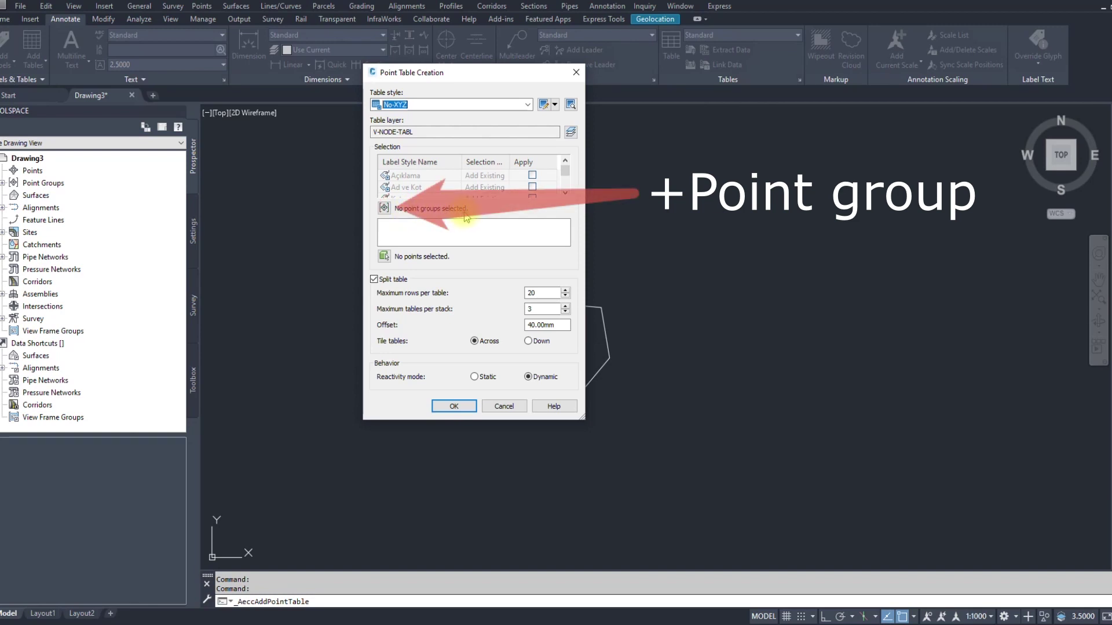
click(384, 208)
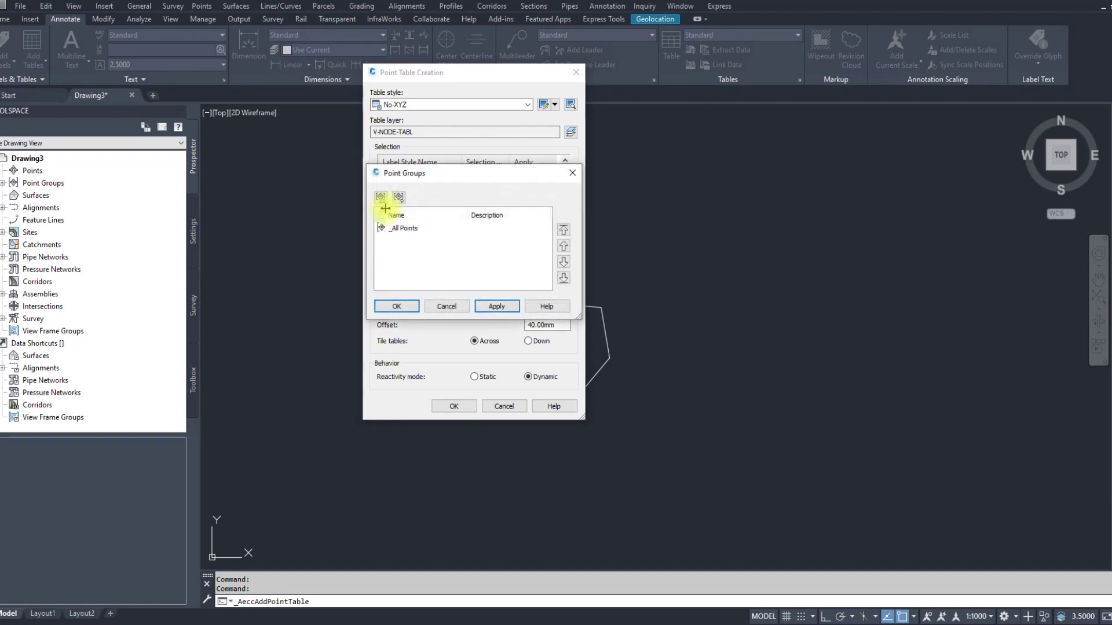
click(402, 228)
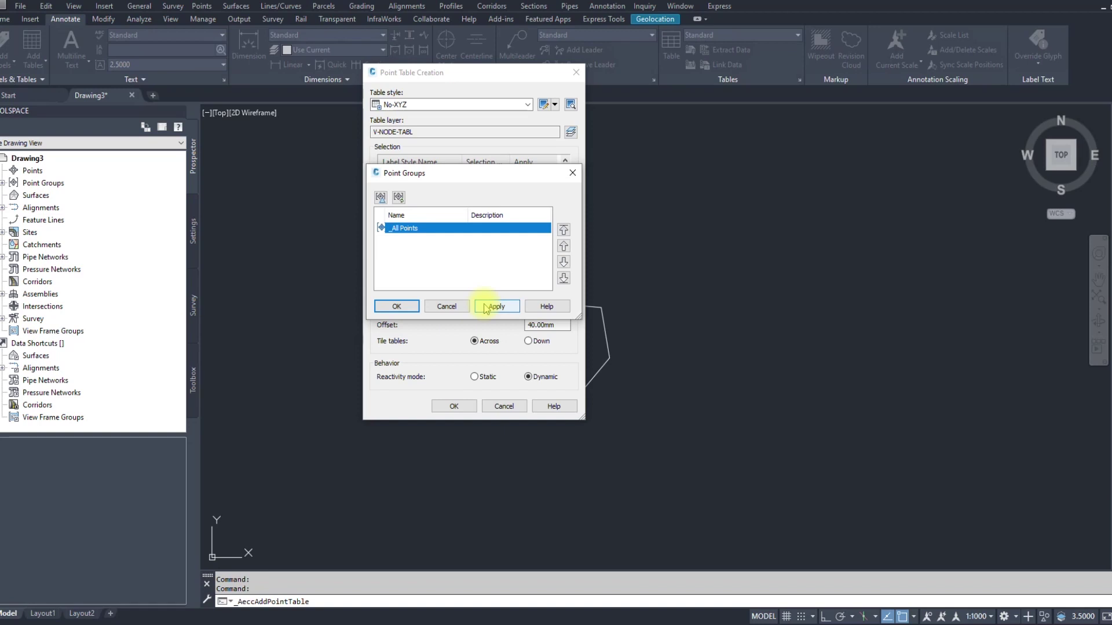
click(484, 306)
click(405, 306)
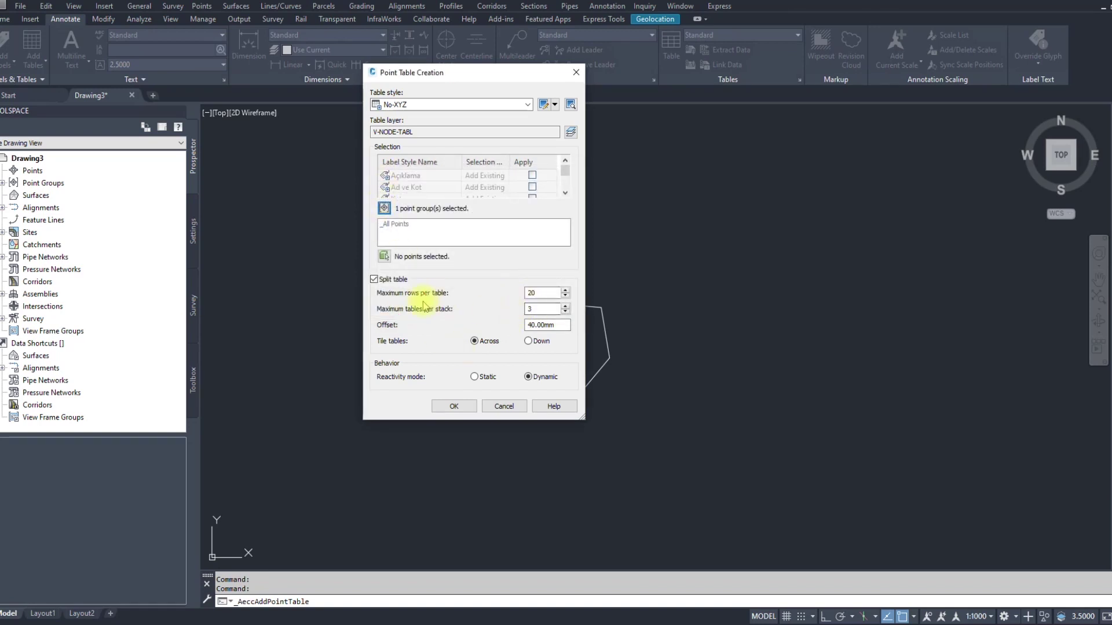
- Set maximum rows per table and place the NOKTA TABLOSU table right of the polygon
double_click(539, 294)
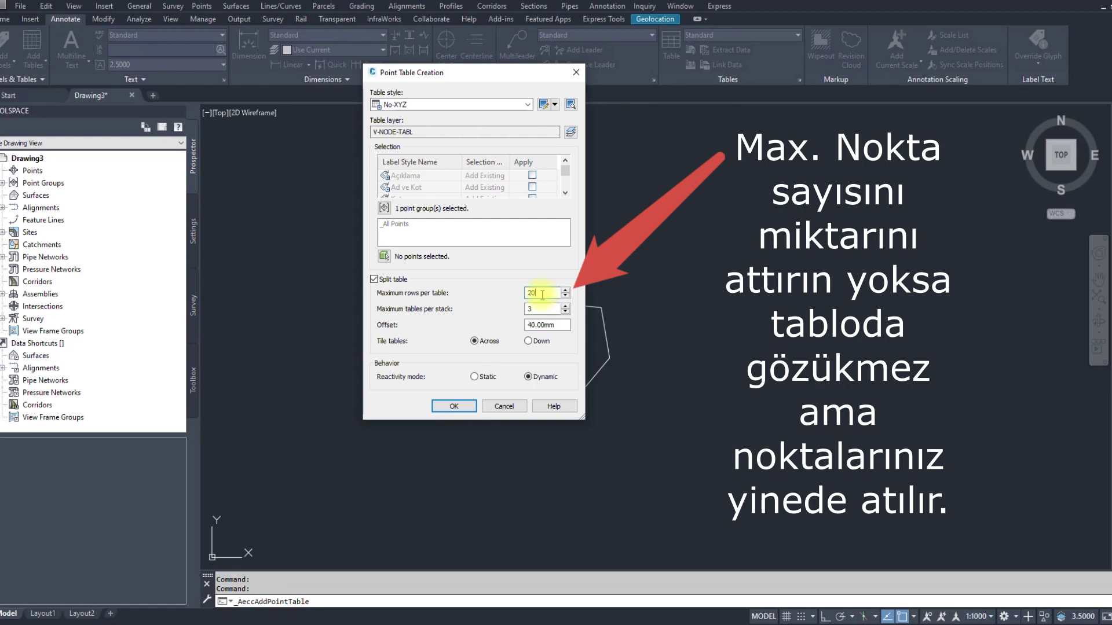
double_click(542, 294)
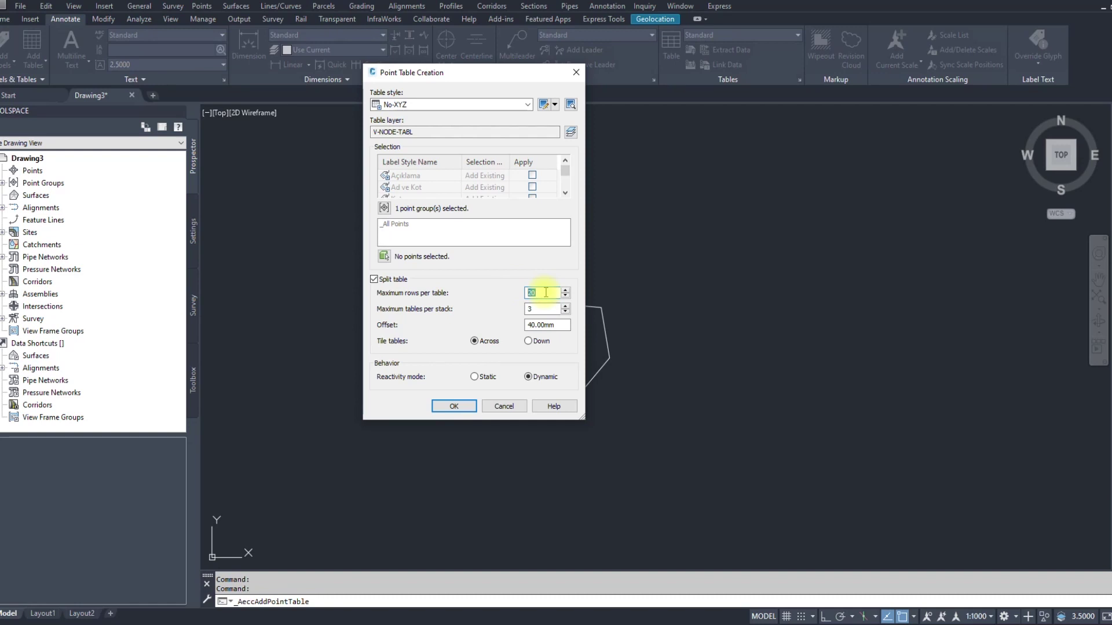
click(454, 407)
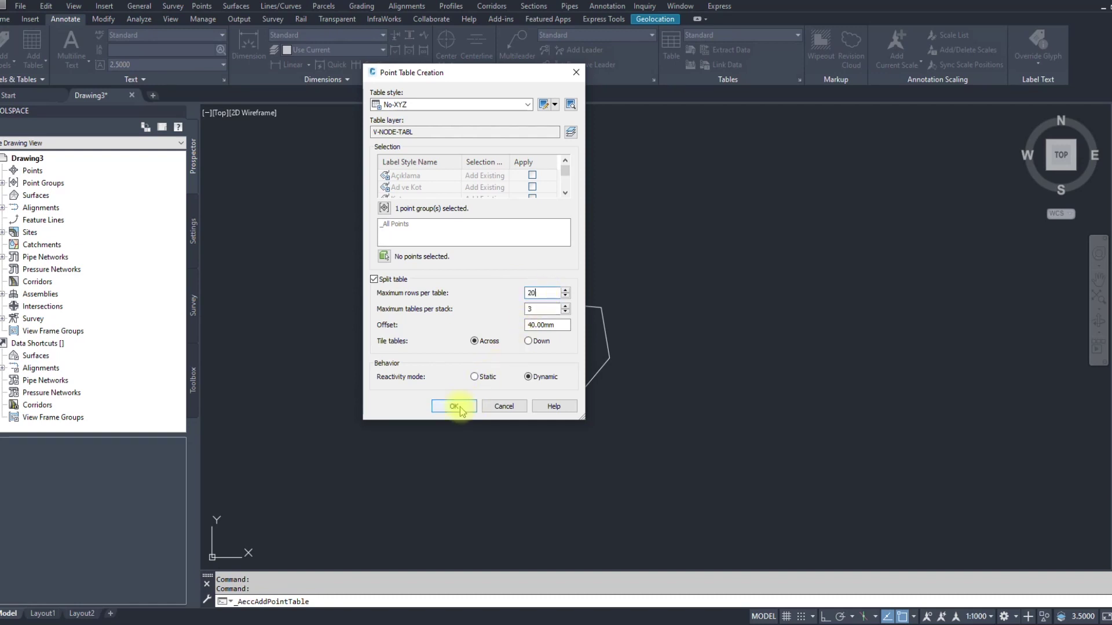
click(723, 256)
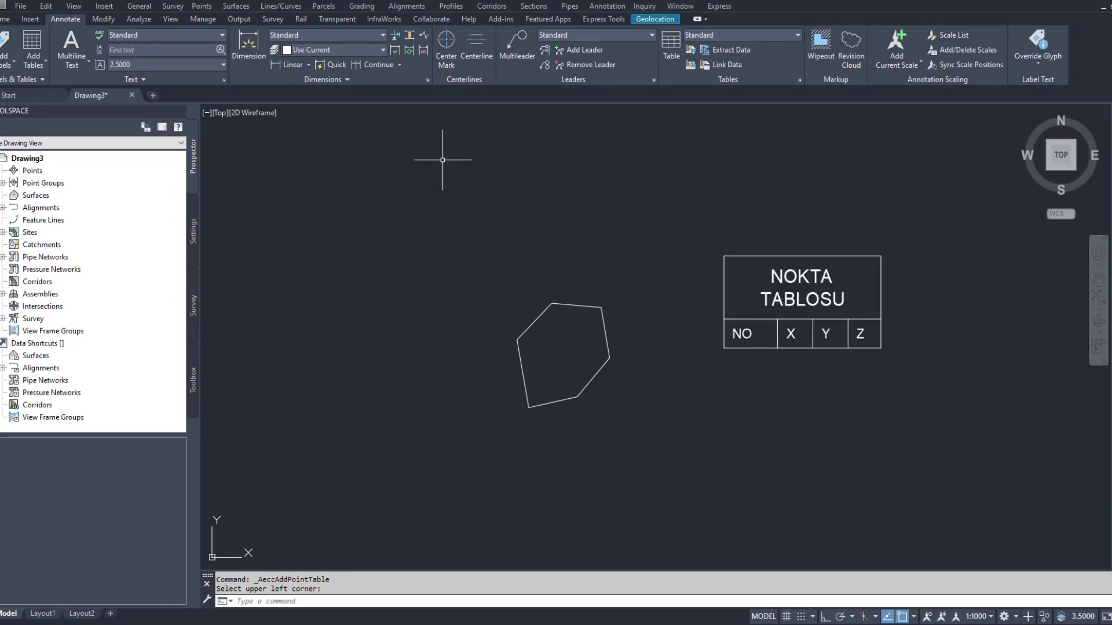
click(204, 7)
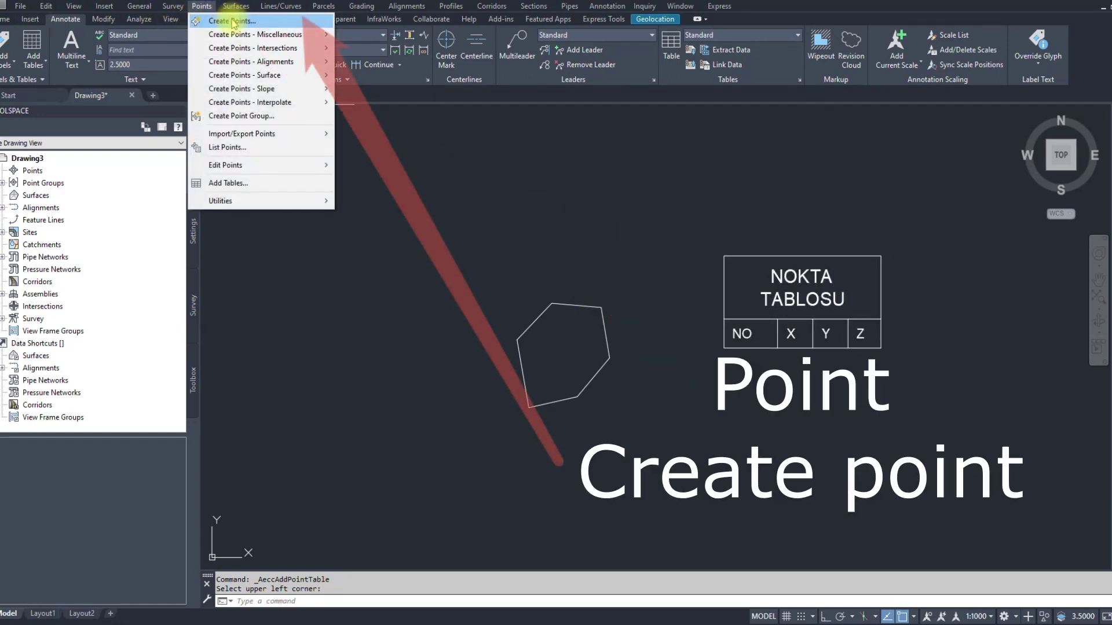
- Launch Create Points with Prompt For Elevations set to Manual
click(232, 21)
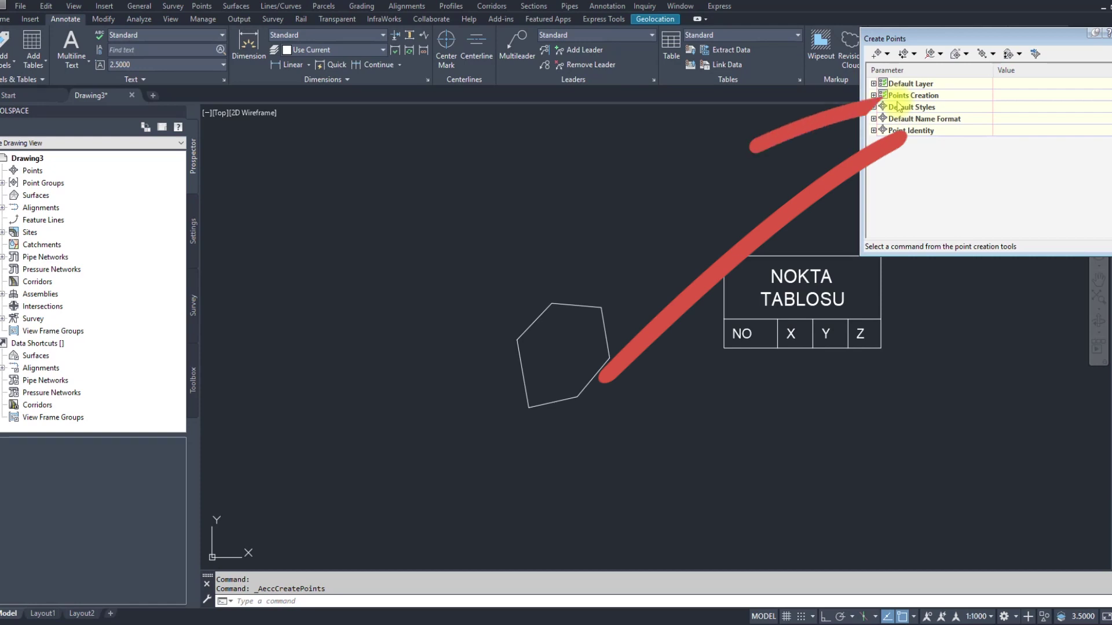
click(873, 95)
scroll(949, 220, up, 1)
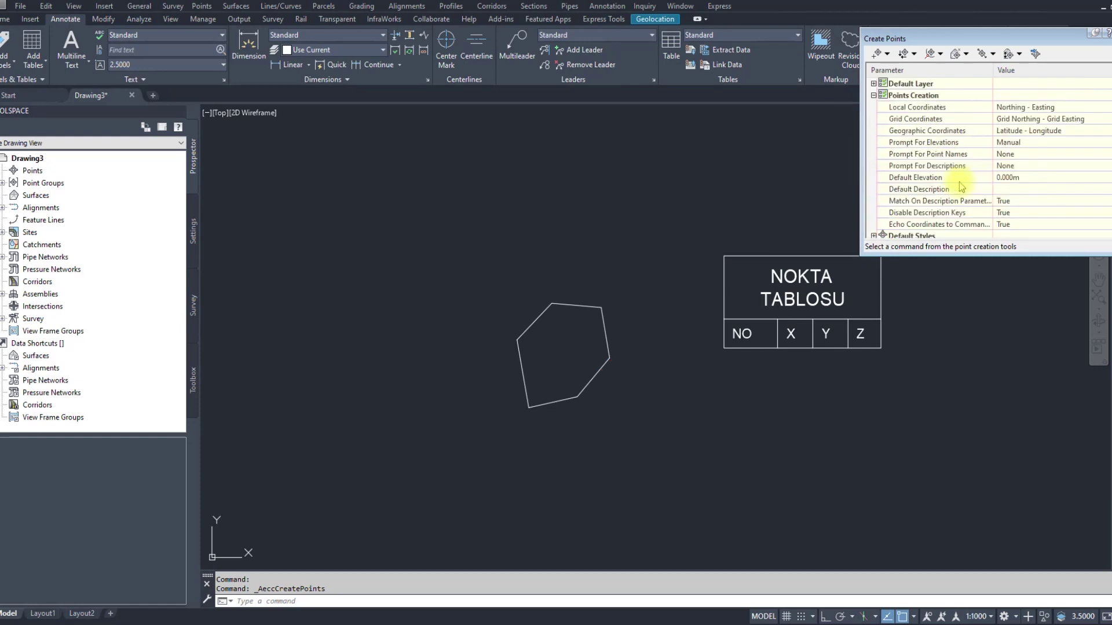
click(873, 95)
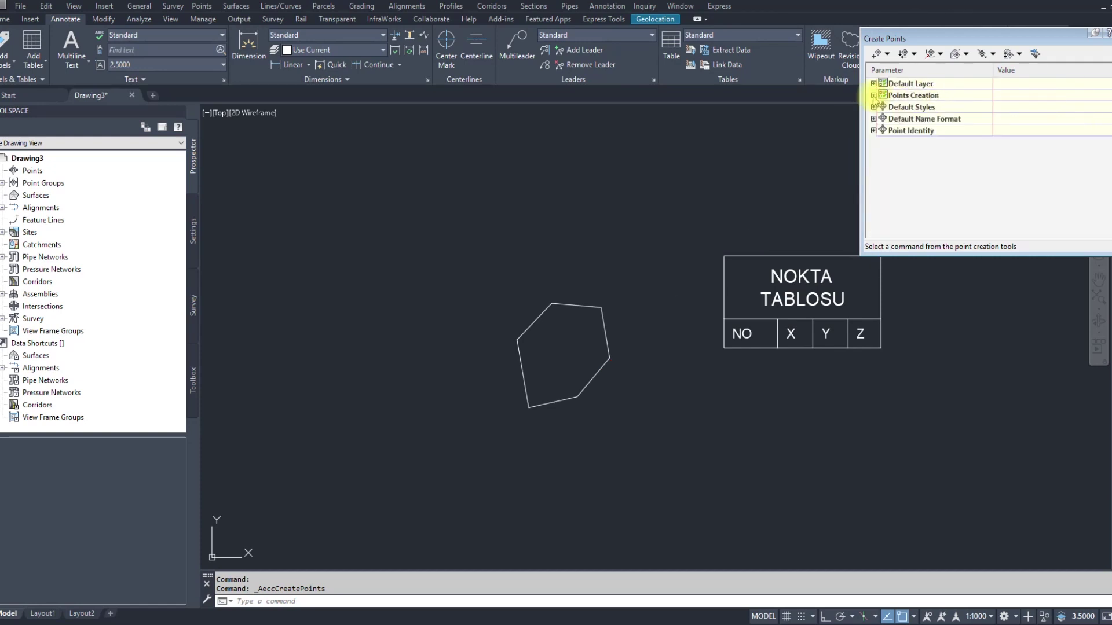
click(873, 96)
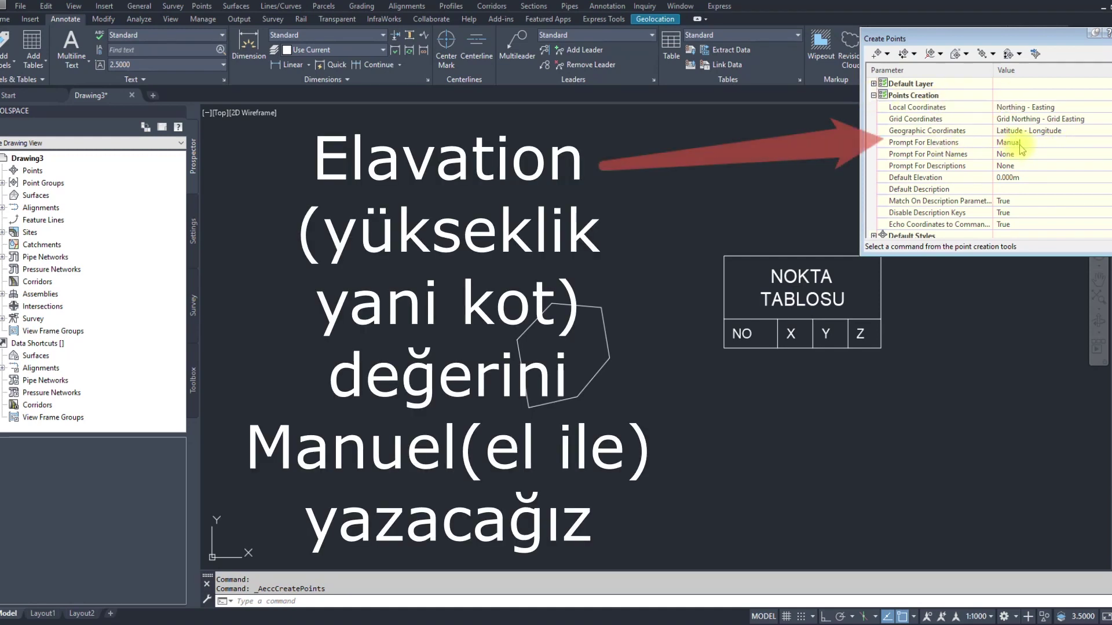
click(1021, 146)
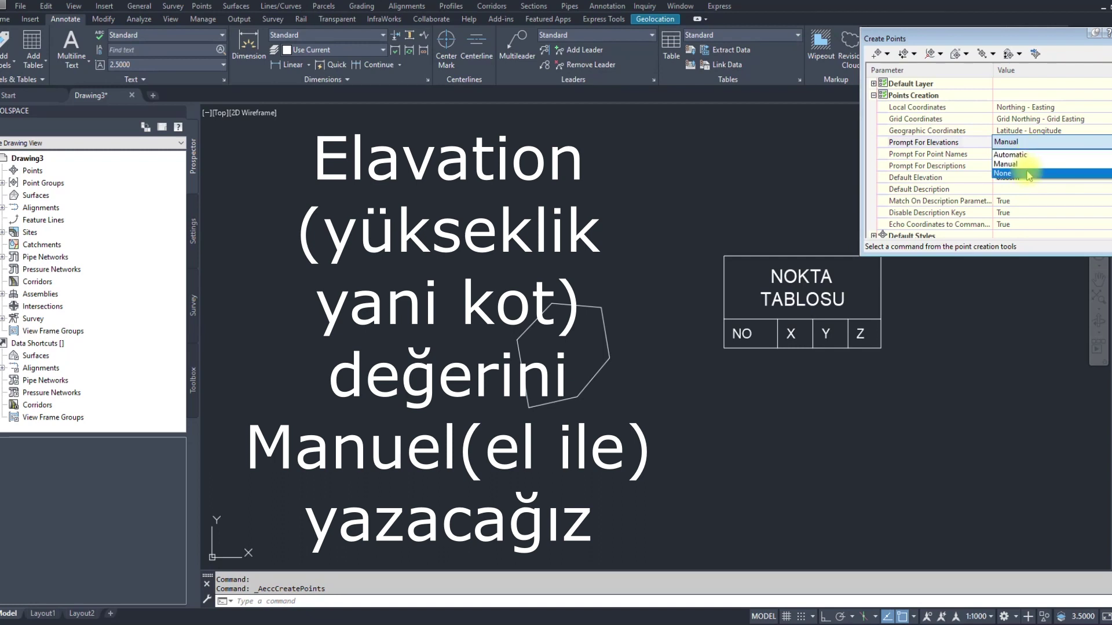
click(1032, 164)
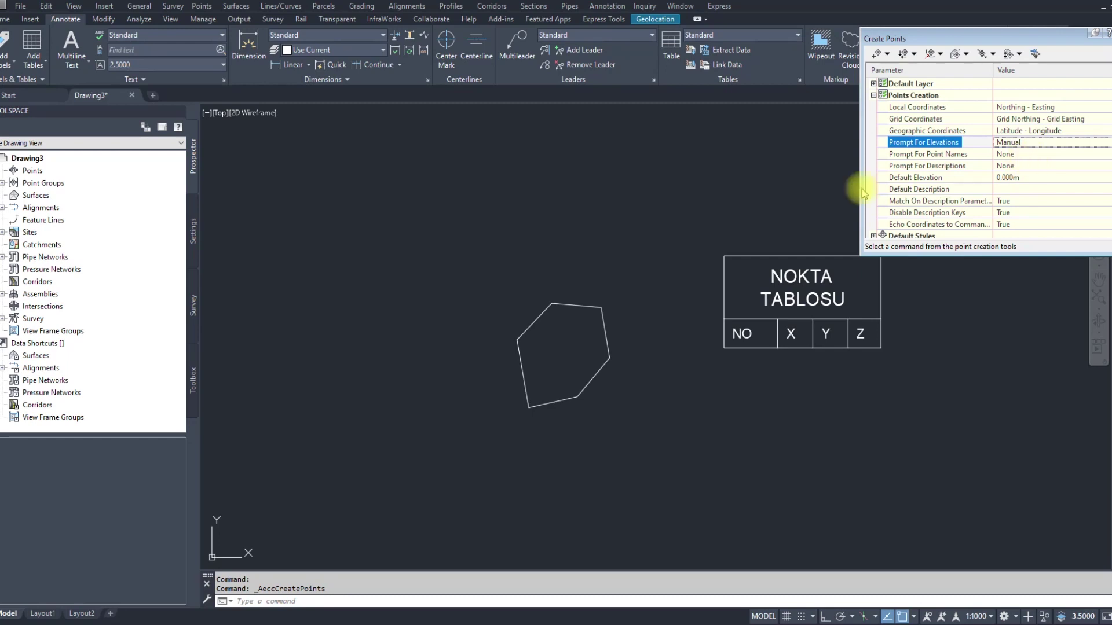
- Manually place point 3 at 100 m and point 4 at 98 m on polygon vertices
click(887, 54)
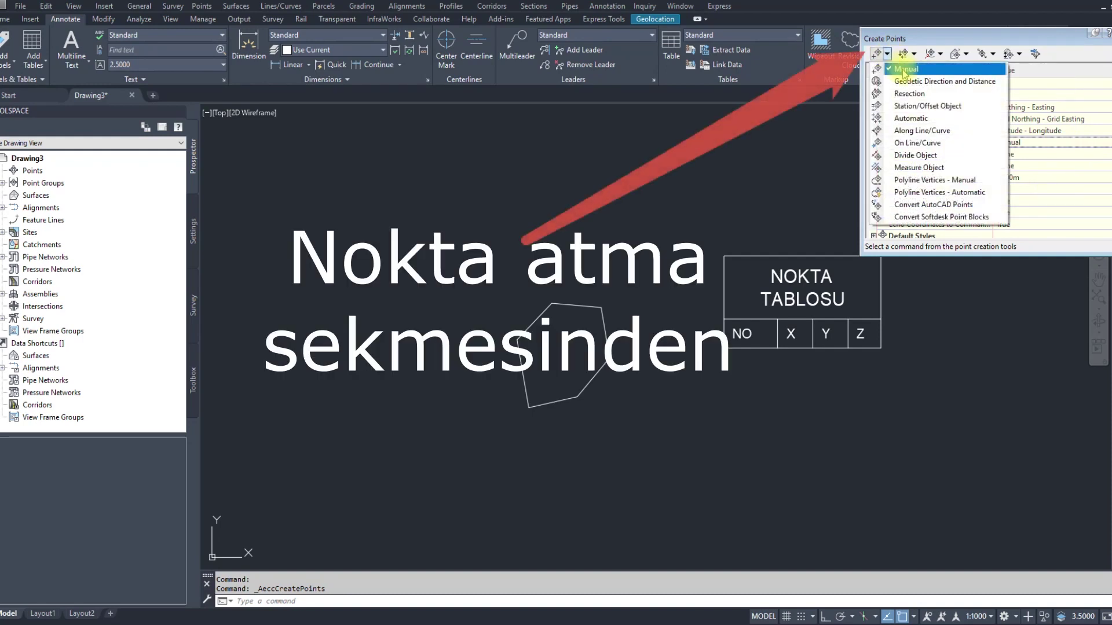
click(902, 73)
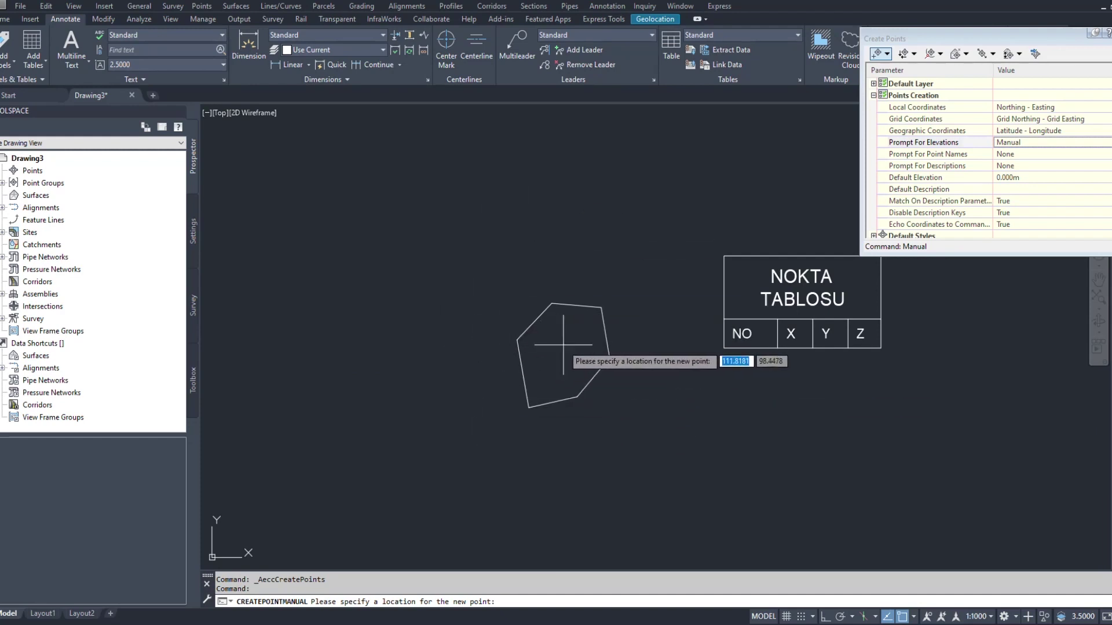
click(517, 340)
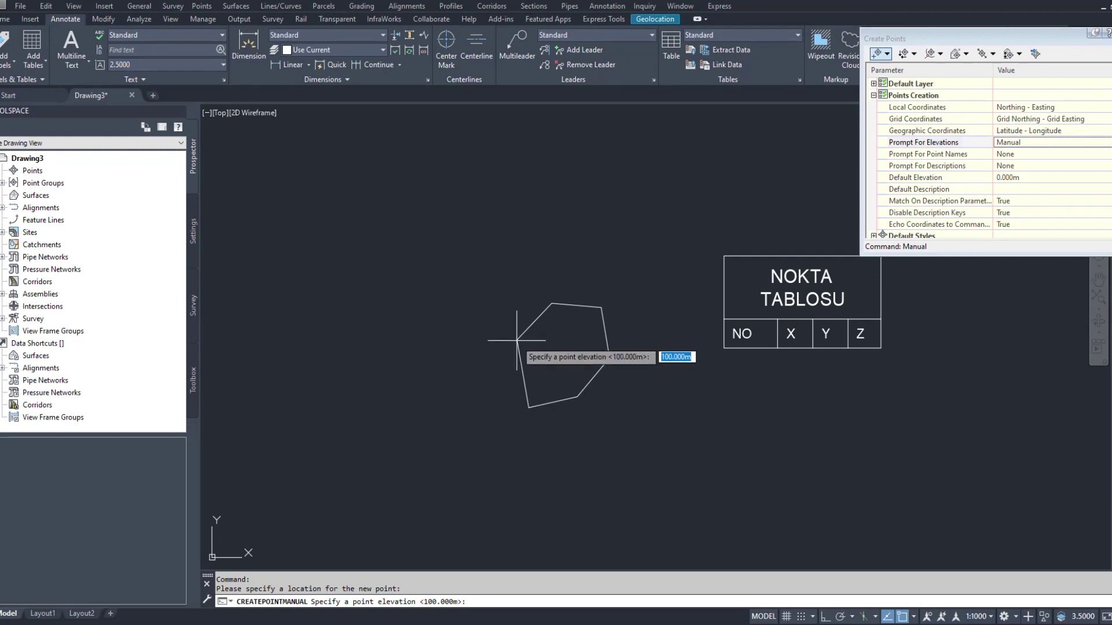
key(Return)
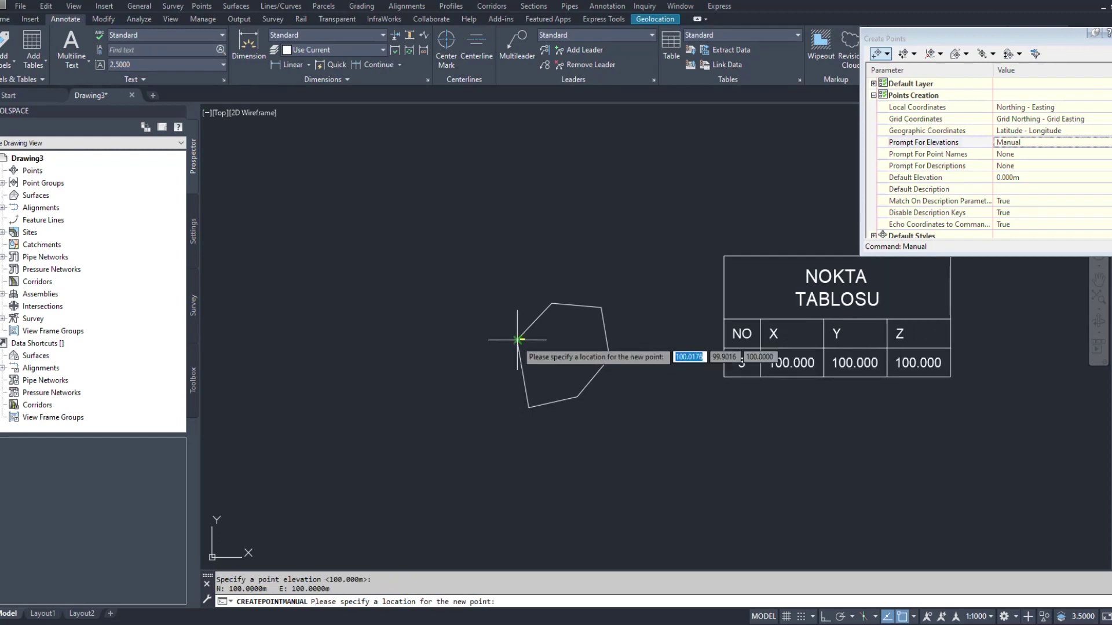
click(552, 302)
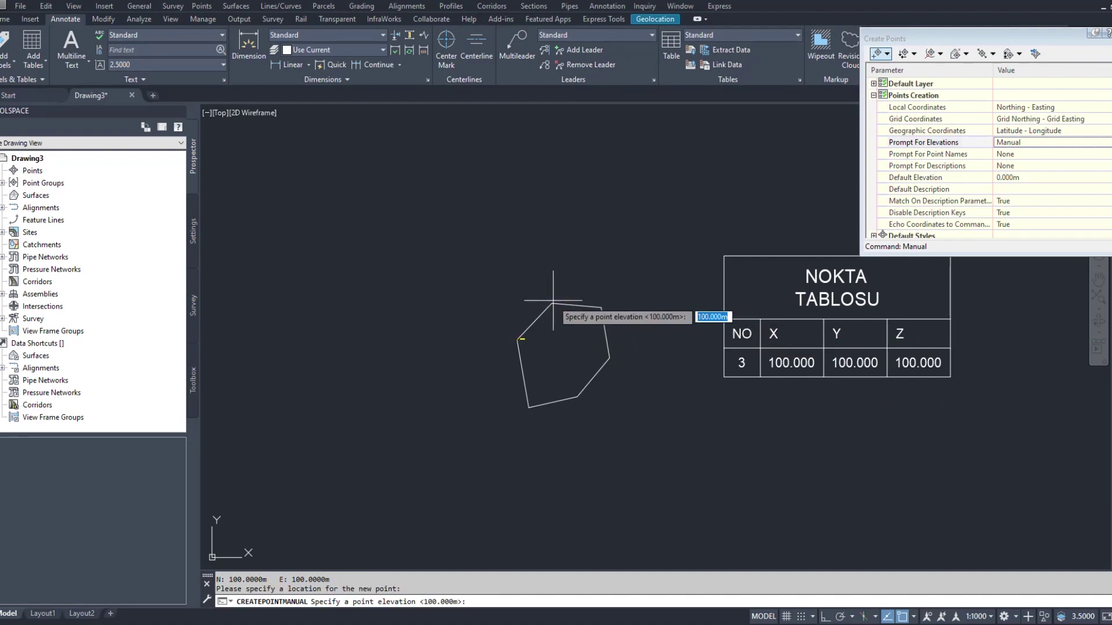
text(98)
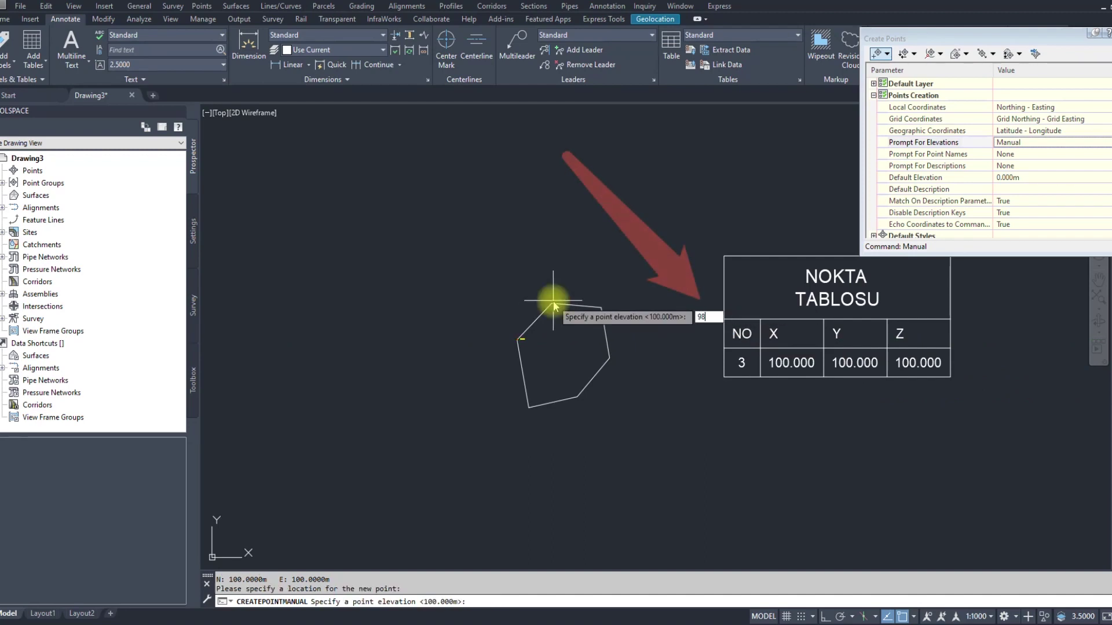
text(.00)
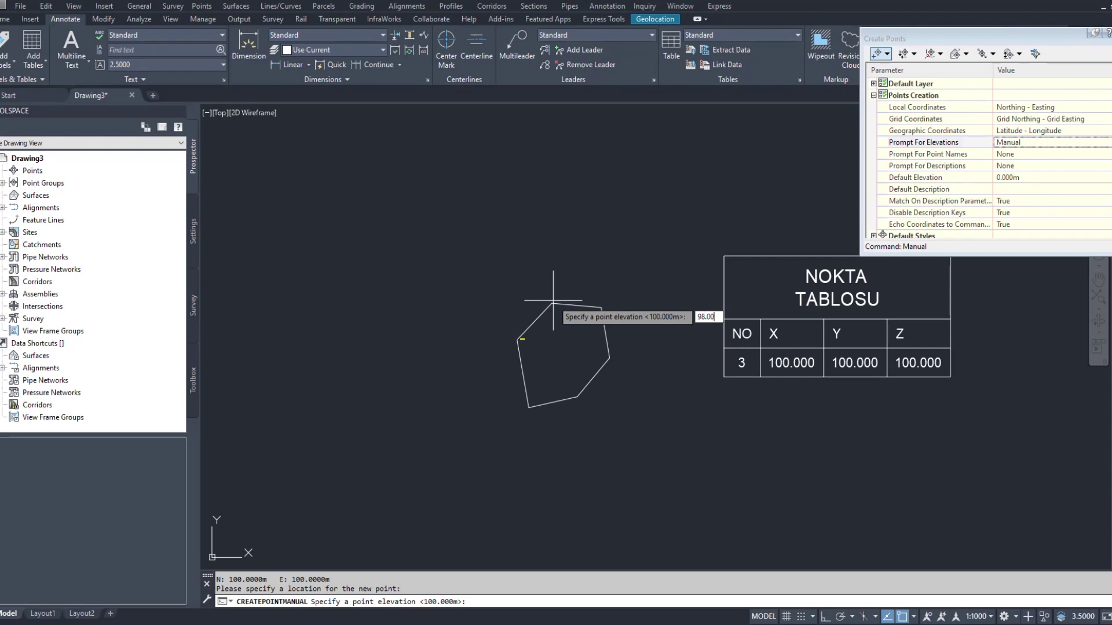
key(Return)
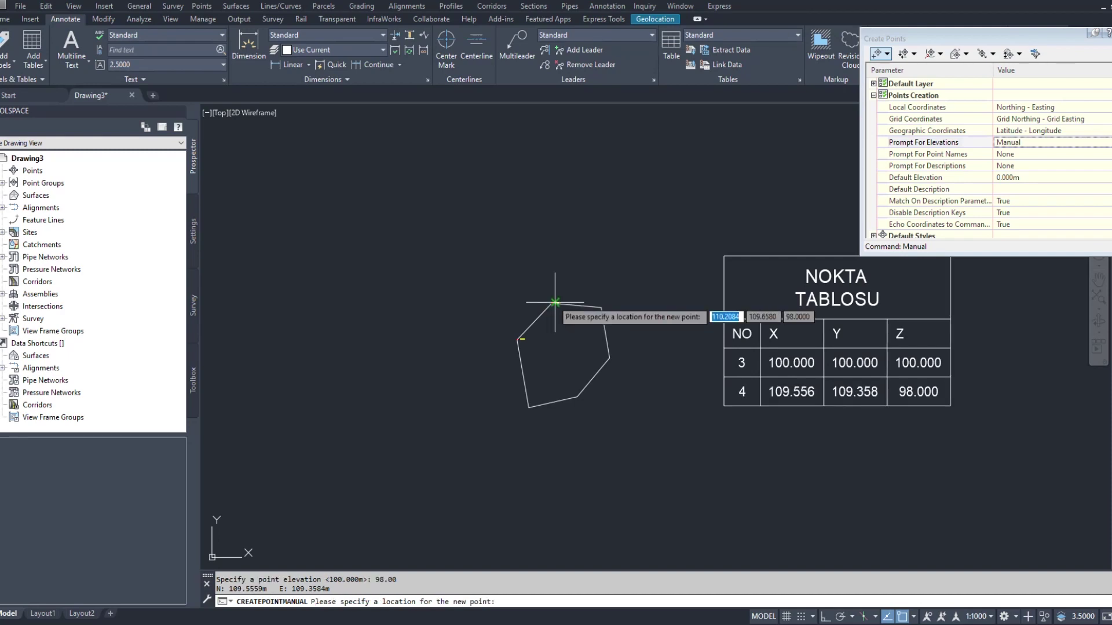
- Place points 5 through 8 on the remaining vertices at the default 100 m elevation
click(601, 307)
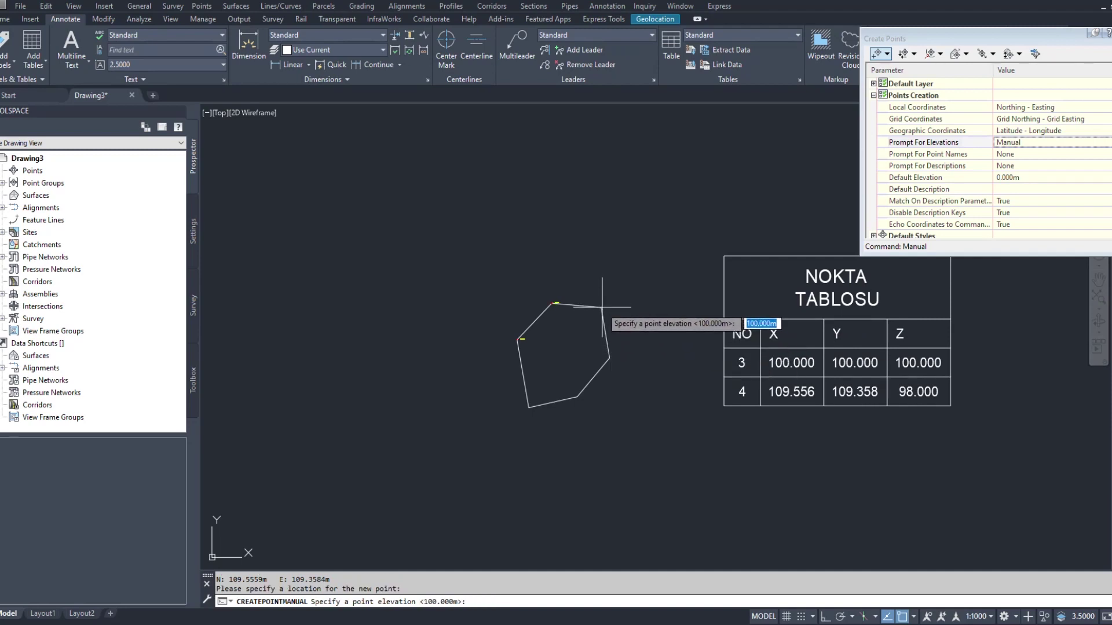
key(Return)
click(609, 358)
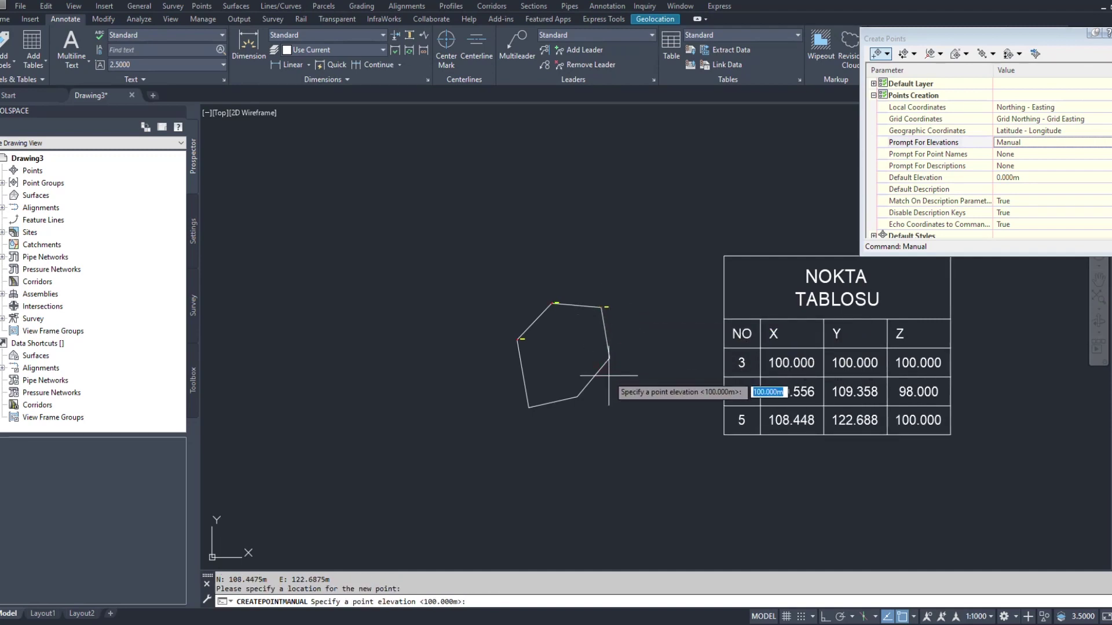
key(Return)
click(610, 358)
key(Return)
click(578, 396)
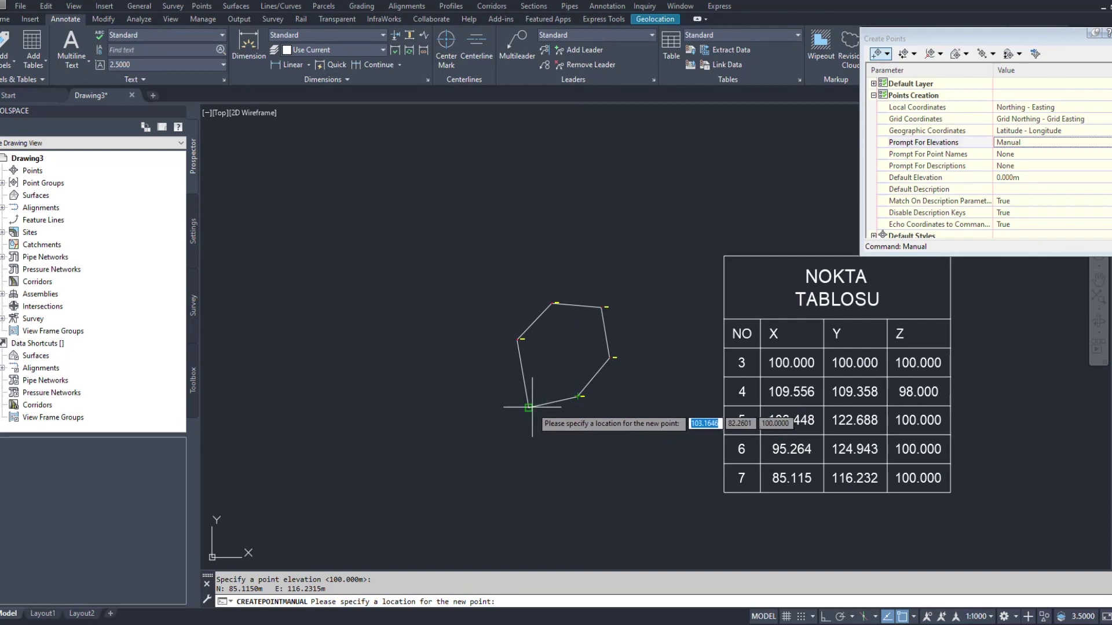
key(Return)
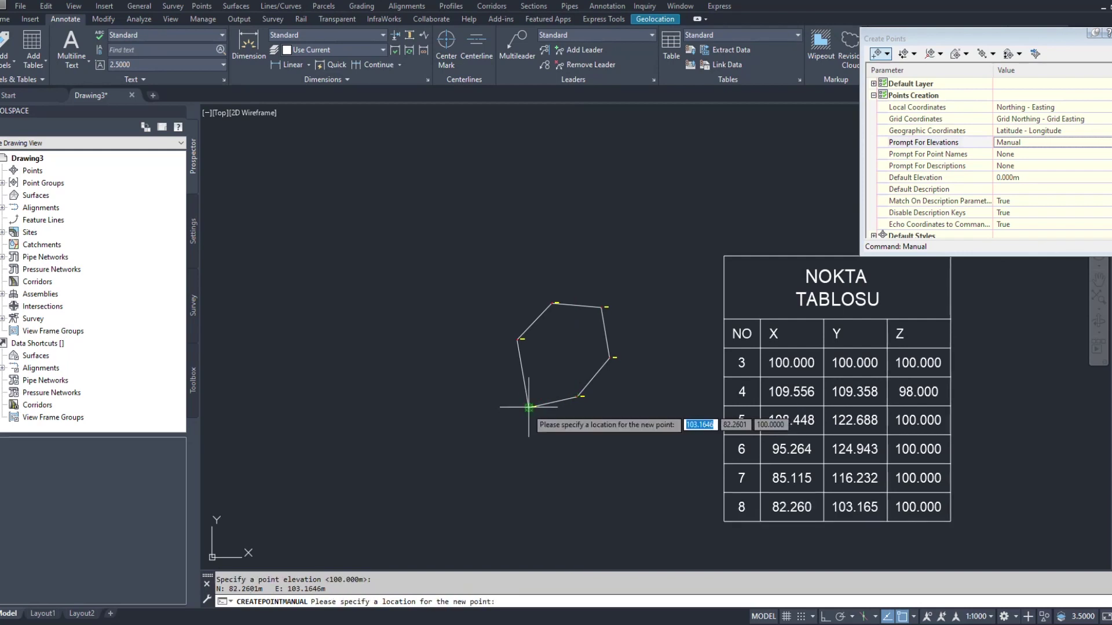
key(Return)
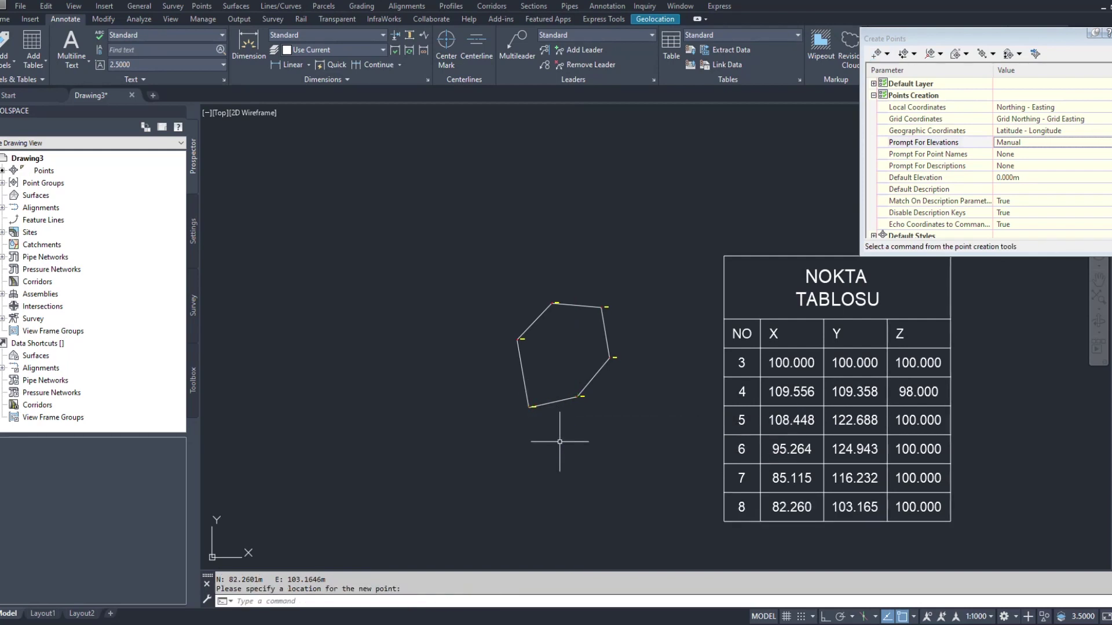
click(1108, 54)
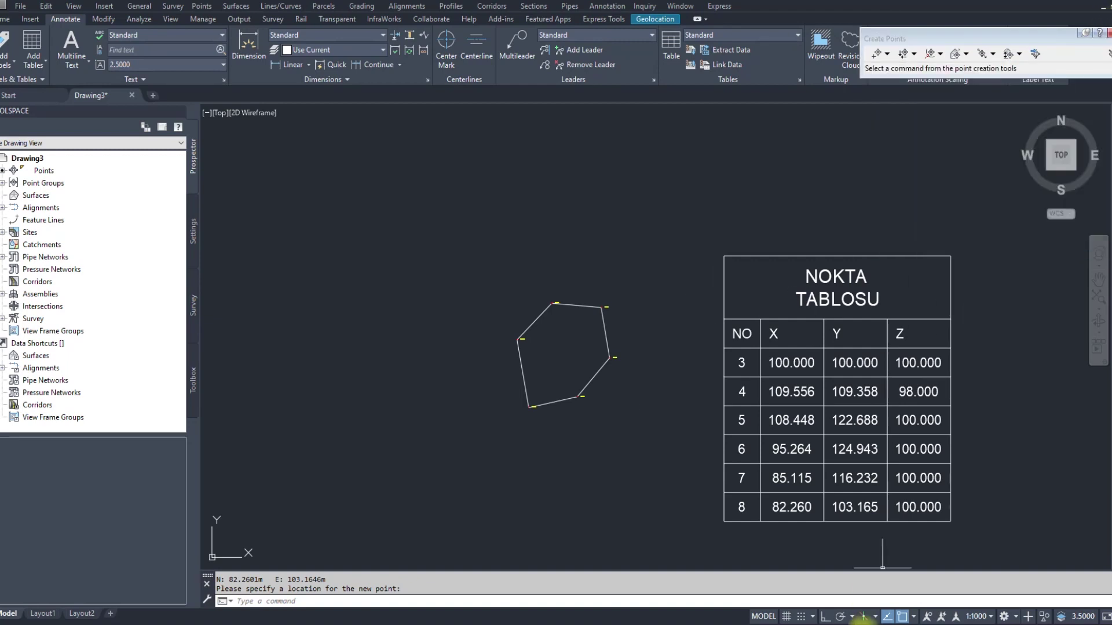
- List the _All Points group in Prospector with each point's easting, northing and elevation
click(476, 570)
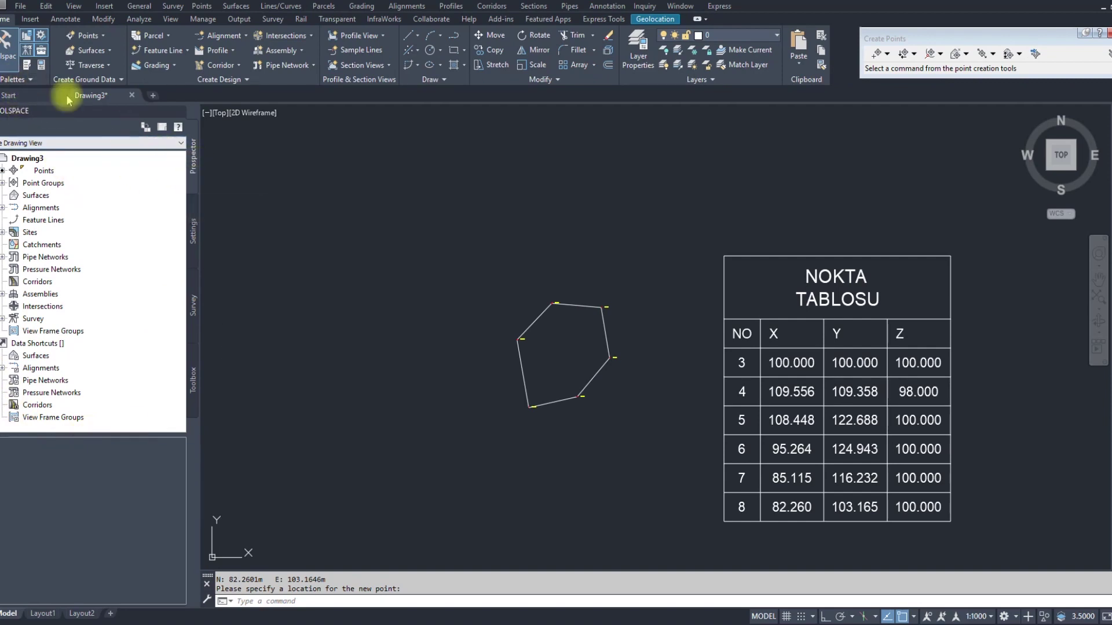
click(8, 36)
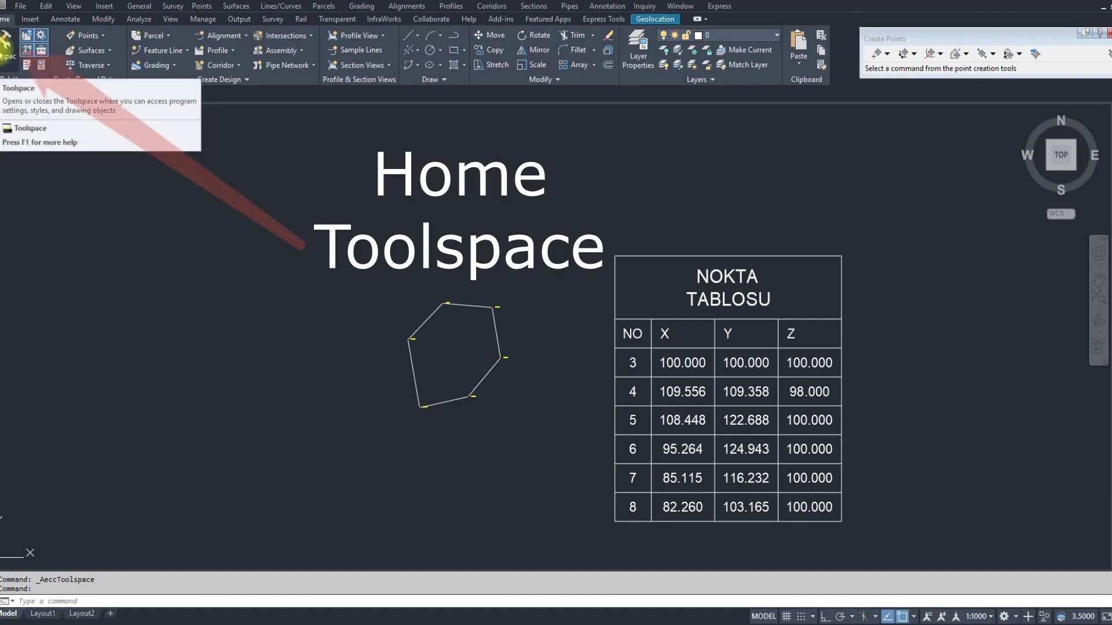
click(7, 41)
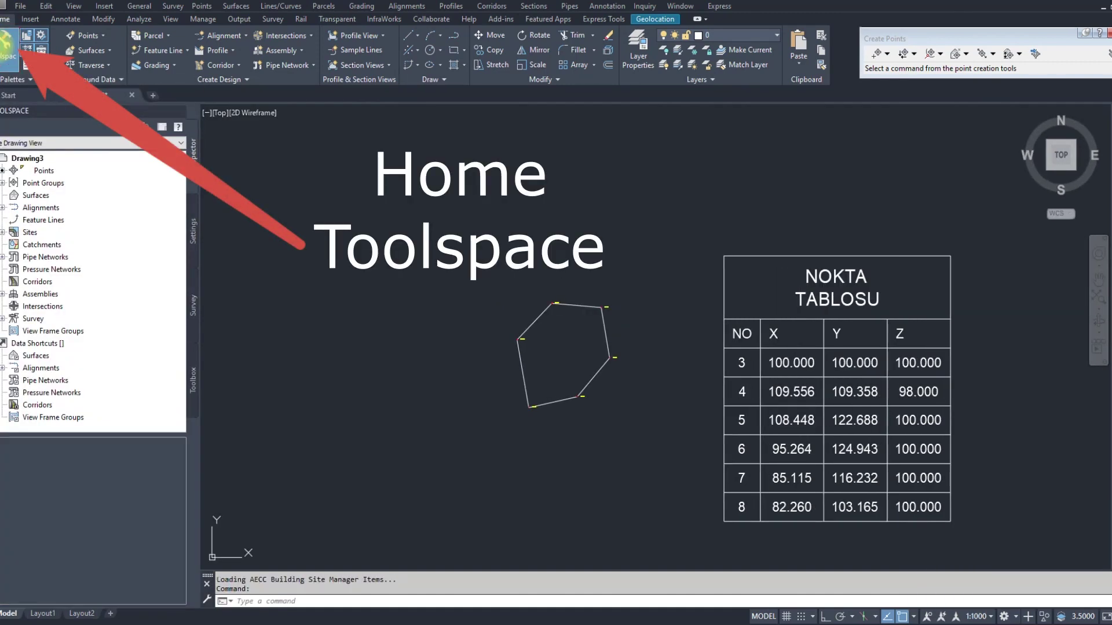
click(12, 182)
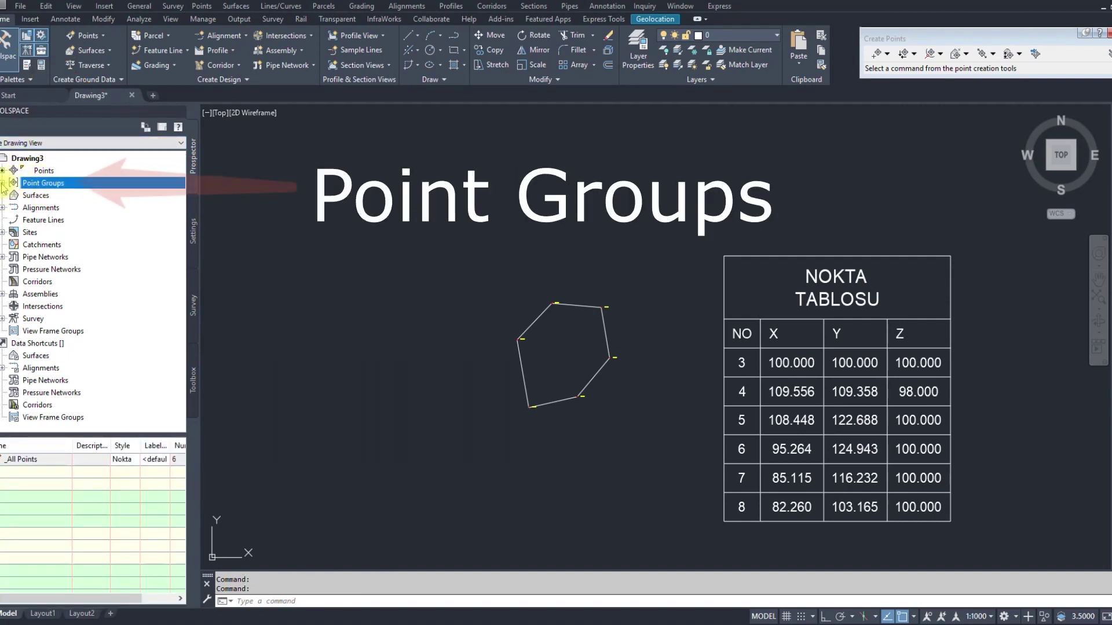
click(2, 182)
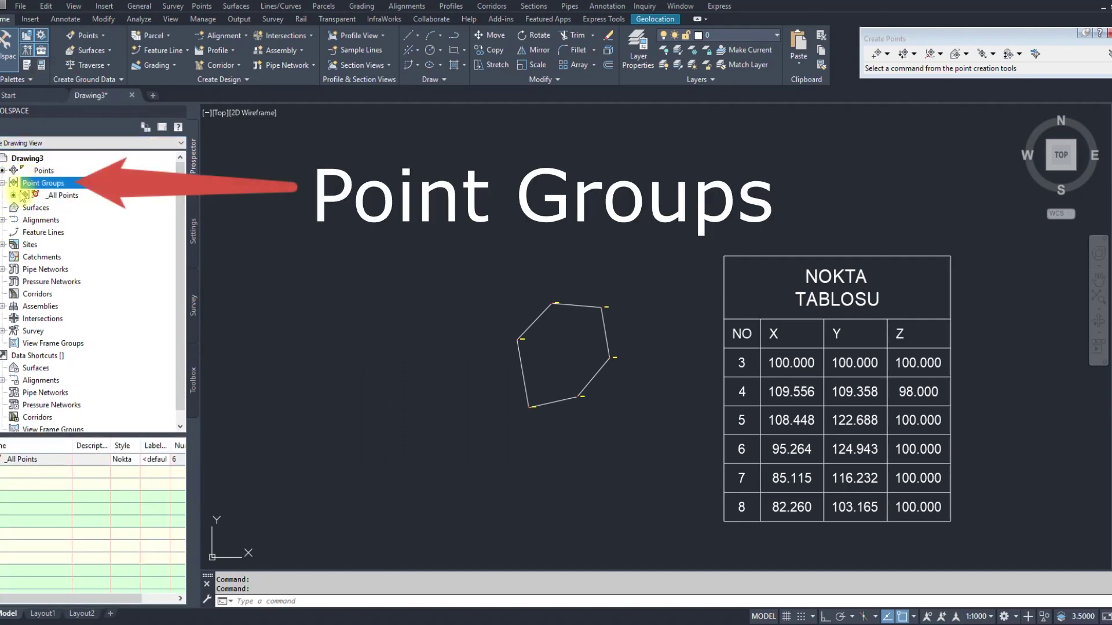
click(64, 196)
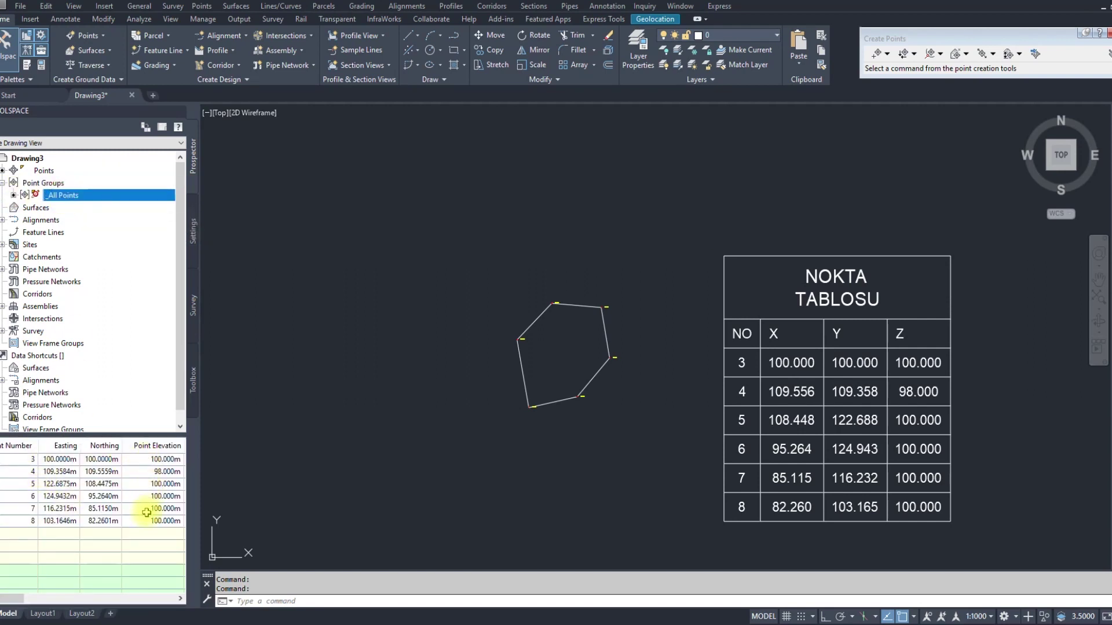
right_click(68, 198)
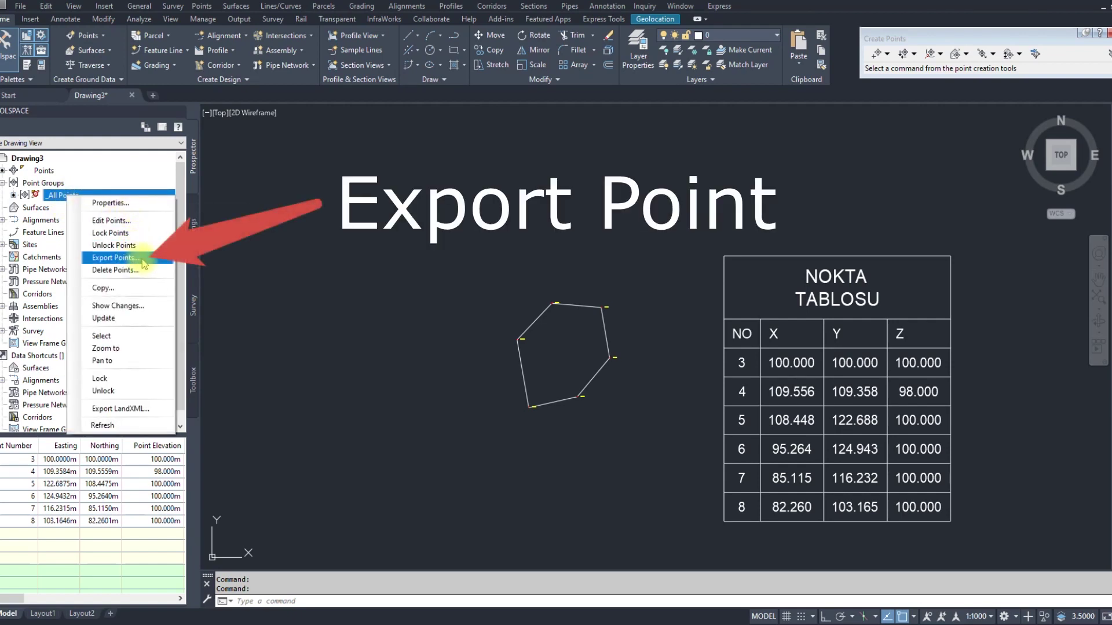
- Export points 3–8 in .Ncn Format (yxz) to örnek.txt in the Yeni klasör folder
click(144, 260)
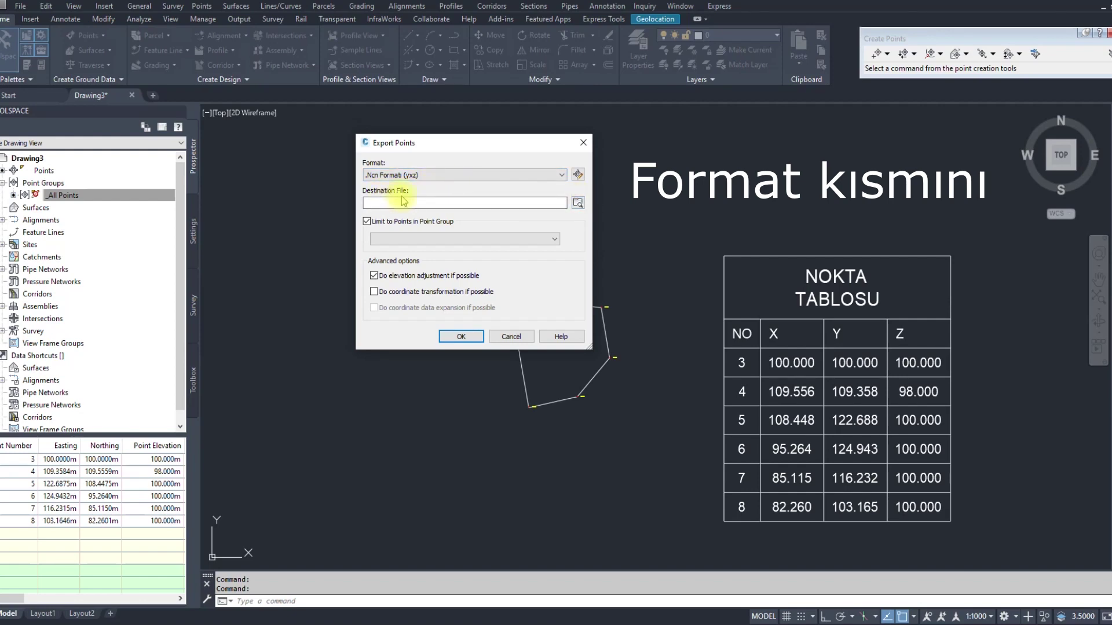
click(578, 202)
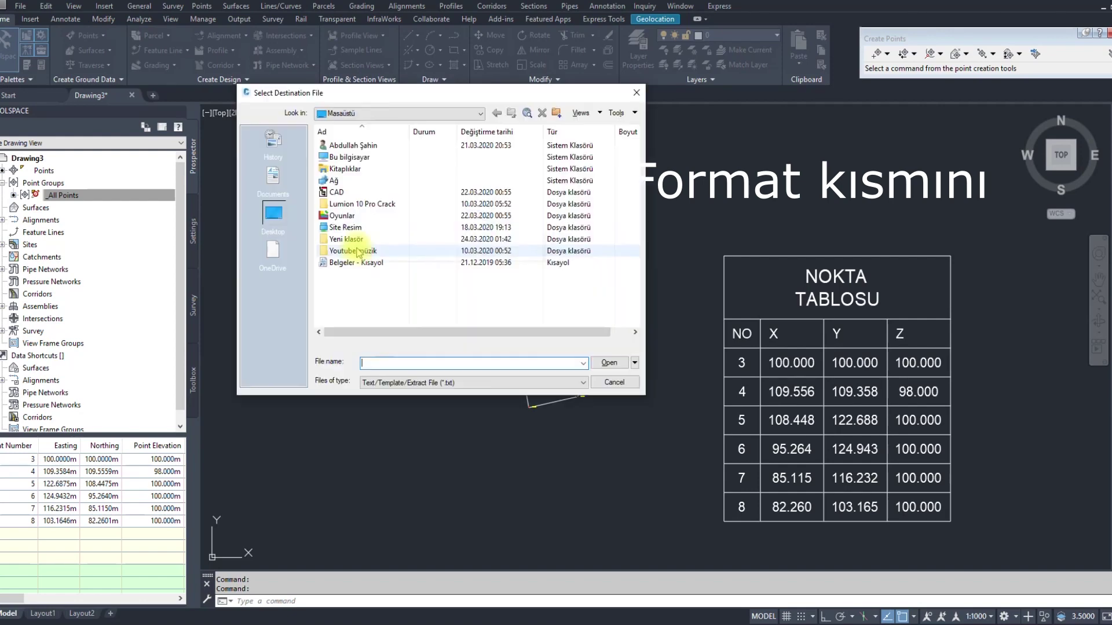
double_click(369, 242)
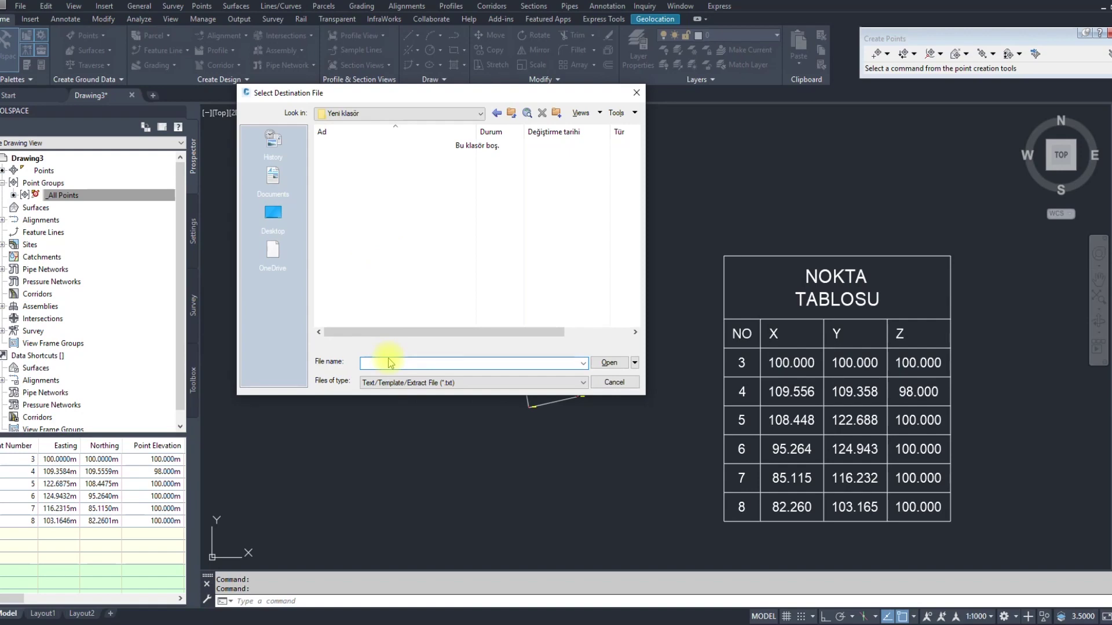
text(örnek)
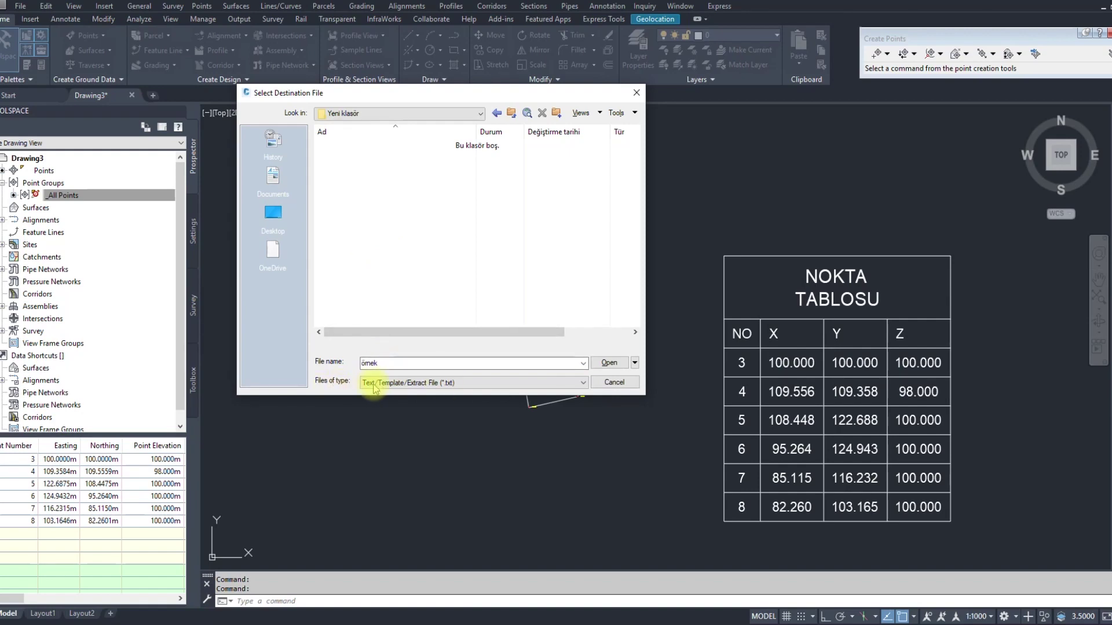
click(466, 385)
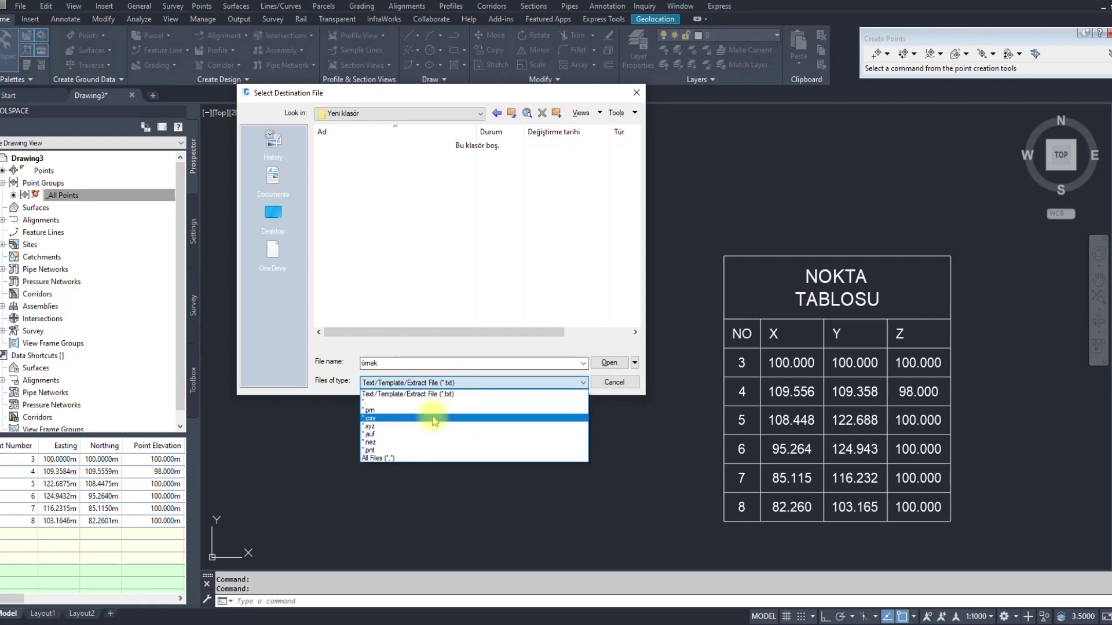
click(461, 396)
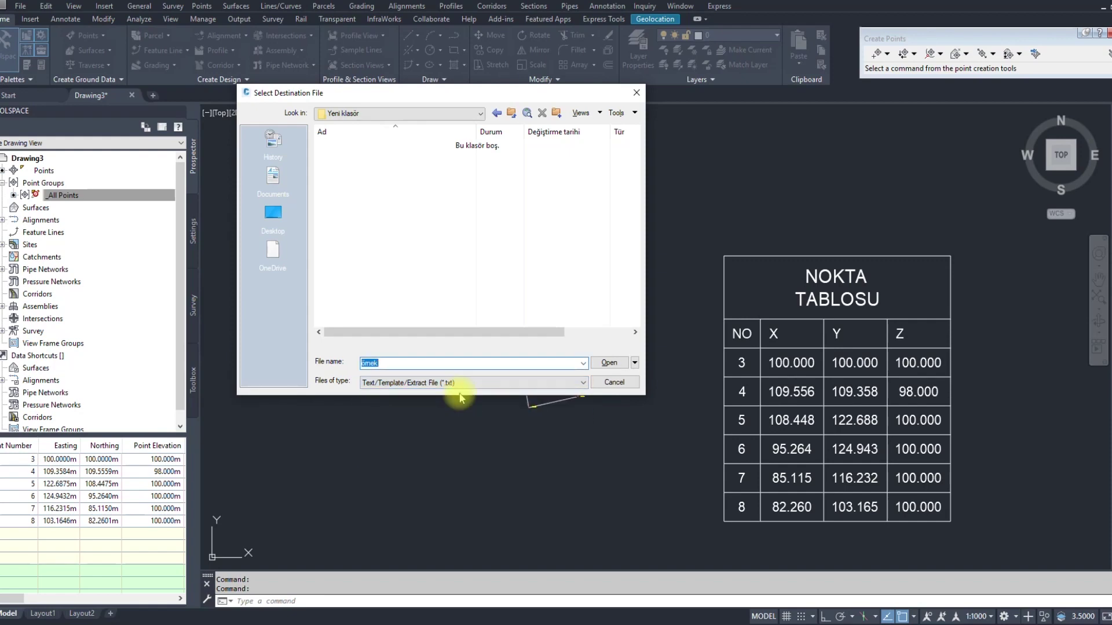
click(446, 363)
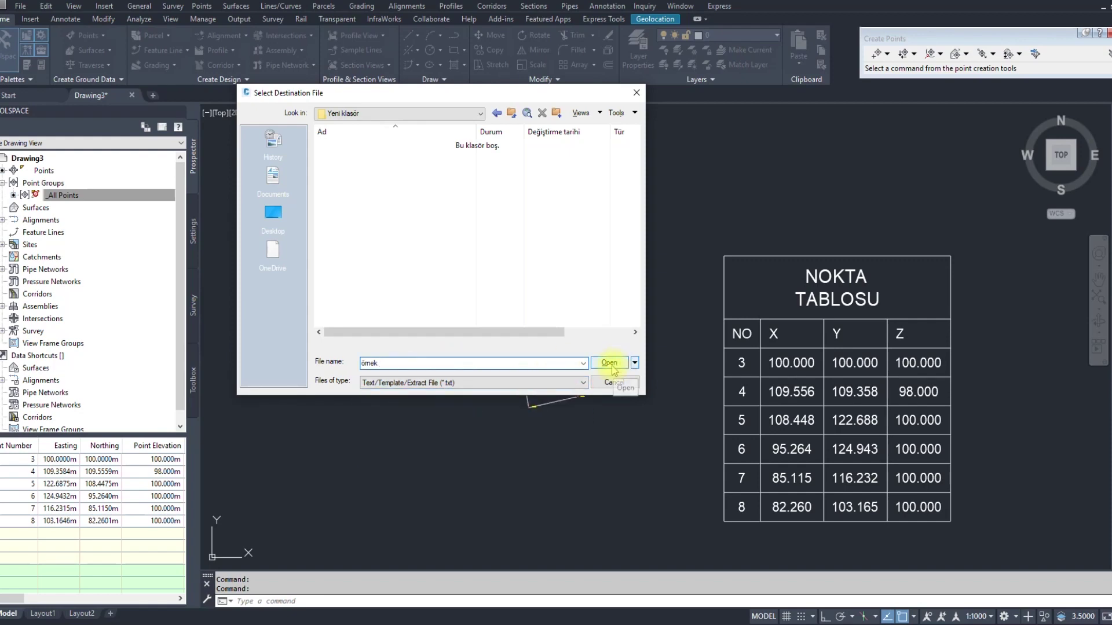
click(610, 363)
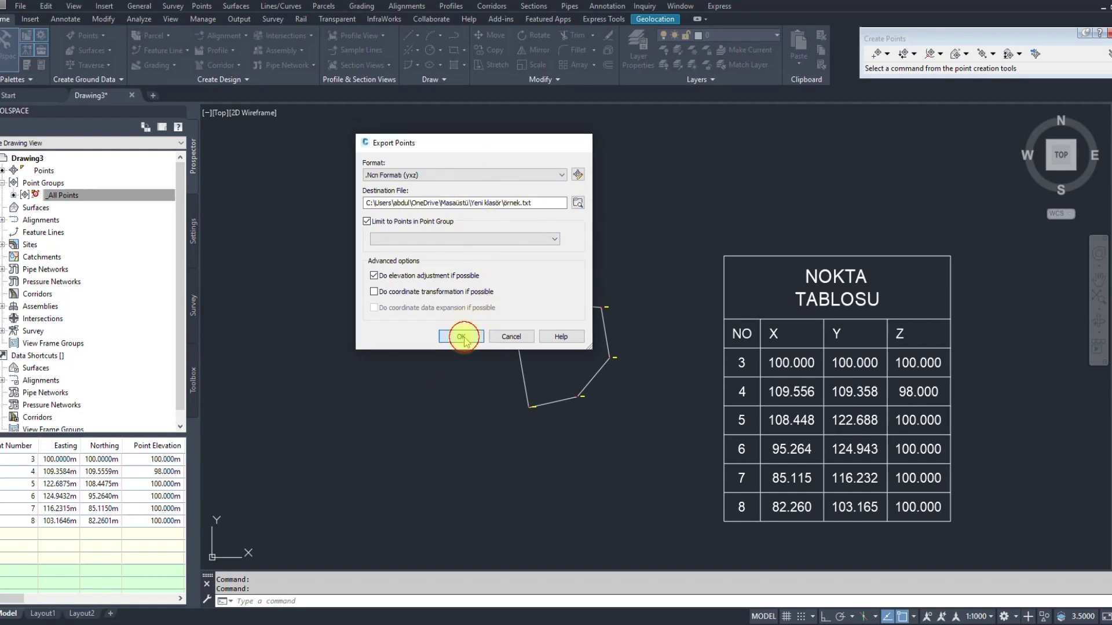
click(461, 336)
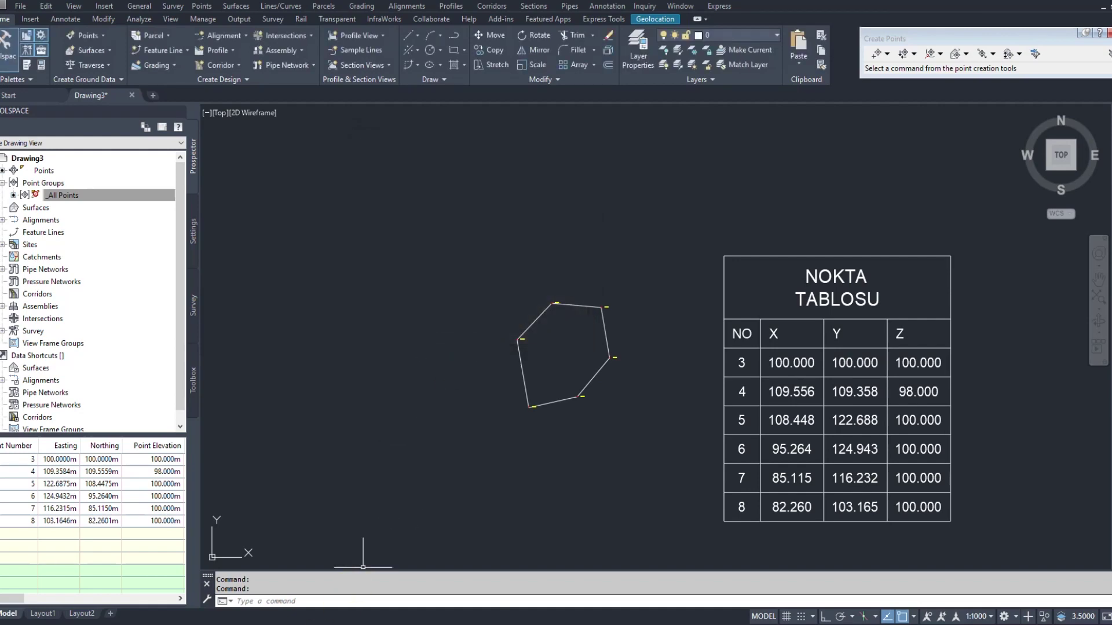
- Open örnek.txt from Yeni klasör in Notepad to check its six coordinate rows
click(278, 596)
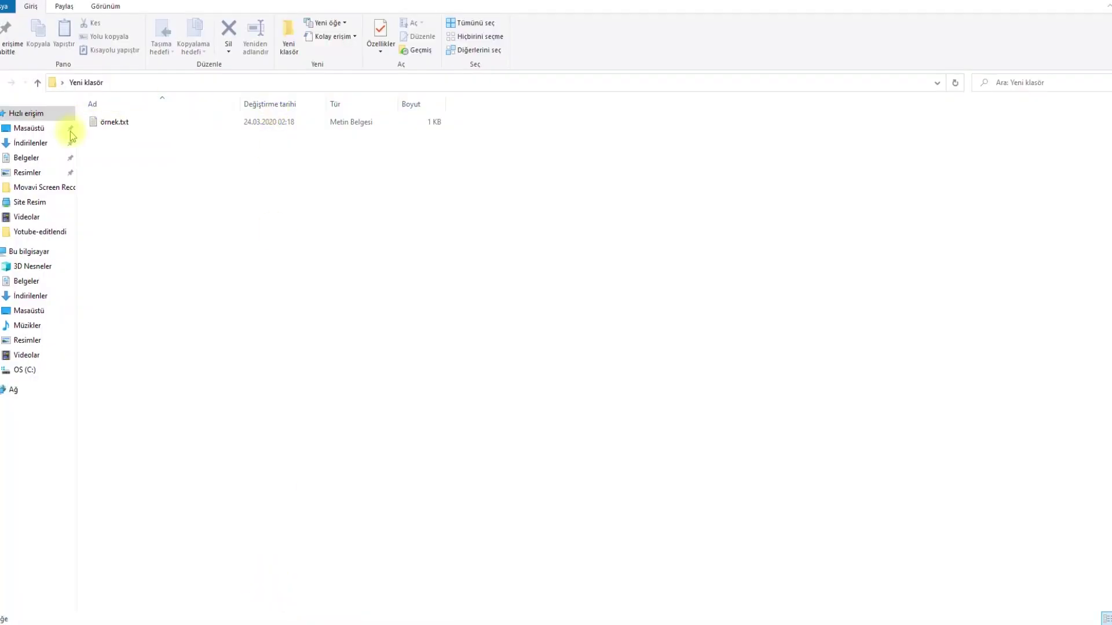
click(120, 122)
double_click(120, 122)
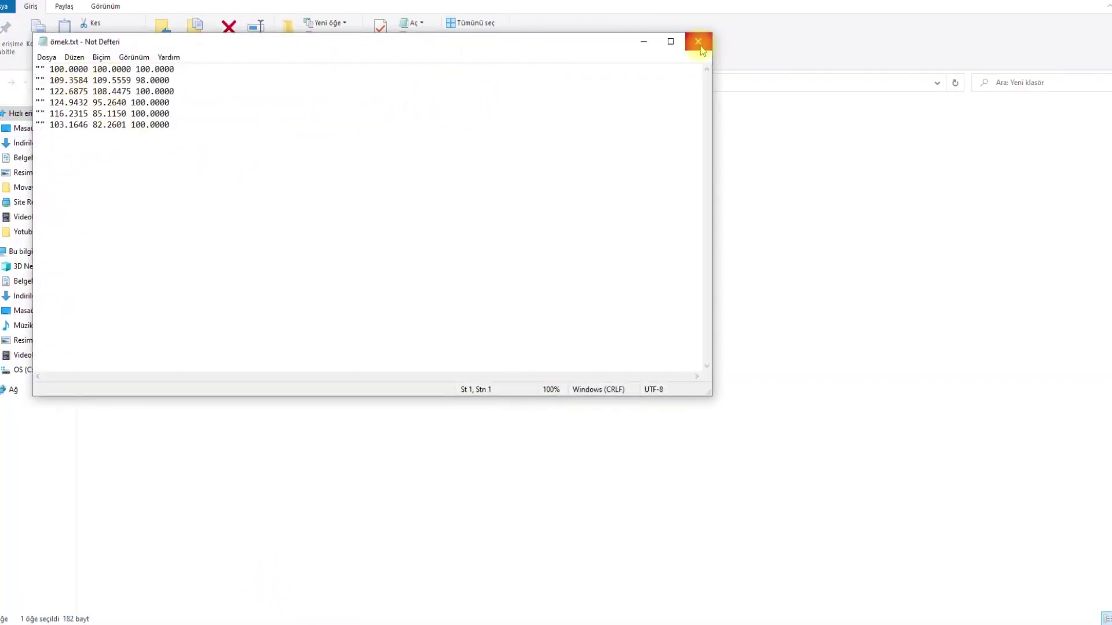
click(699, 42)
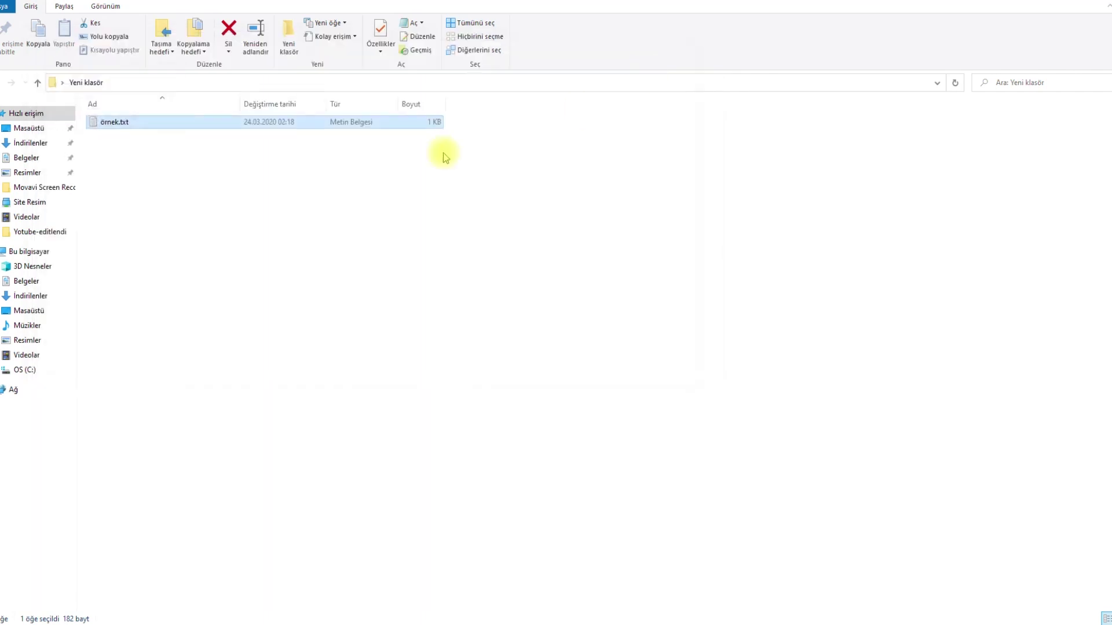
click(132, 124)
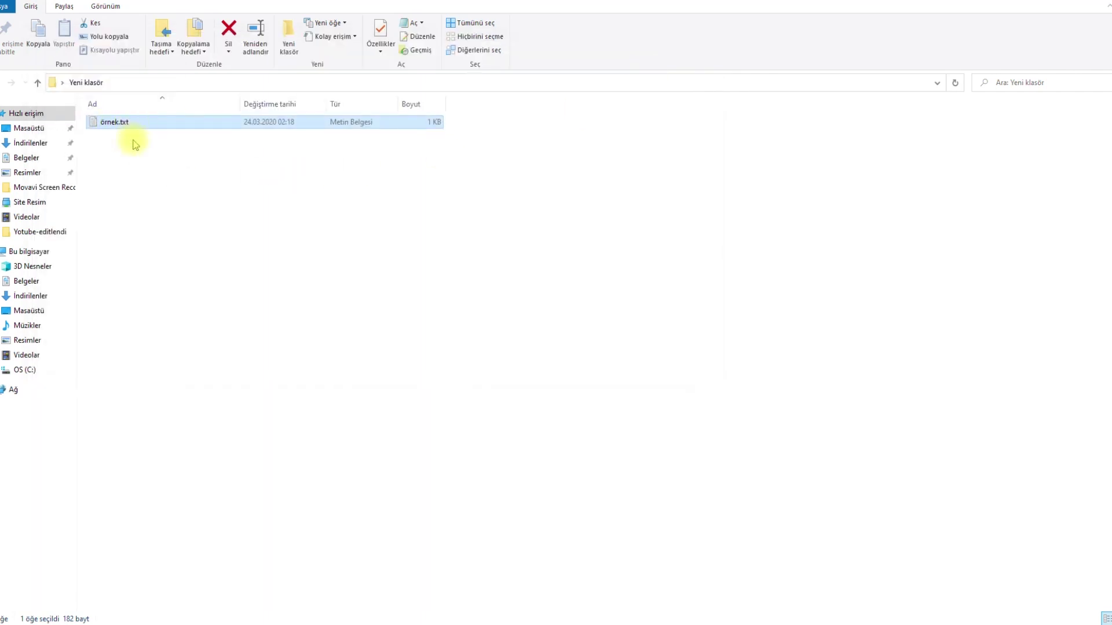
click(136, 125)
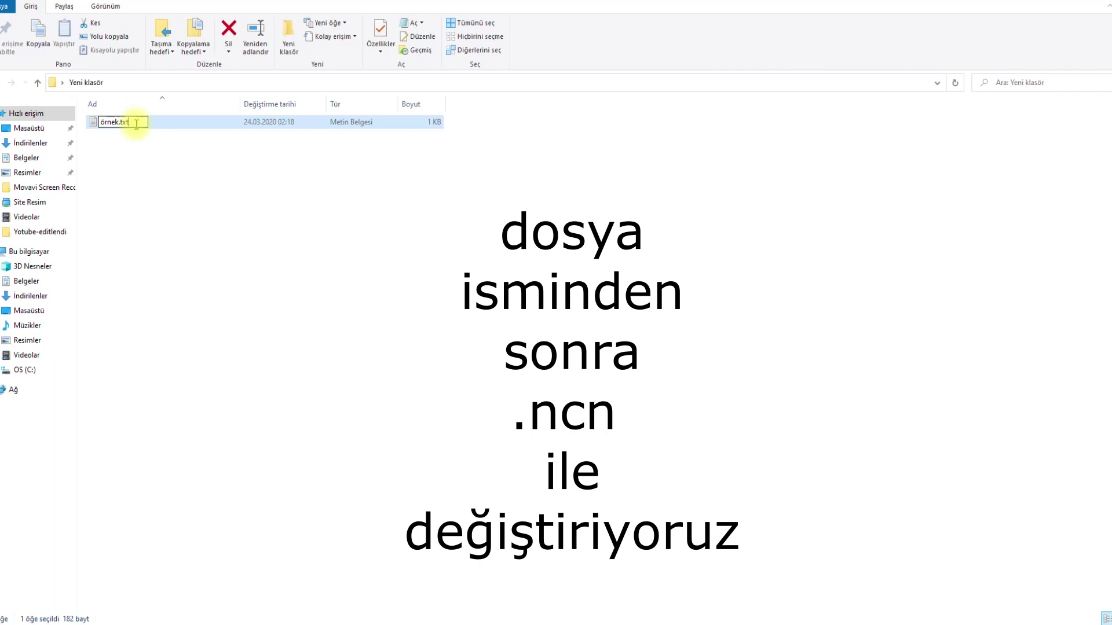
click(141, 156)
- Rename örnek.txt to örnek.ncn and accept the extension-change warning
click(124, 120)
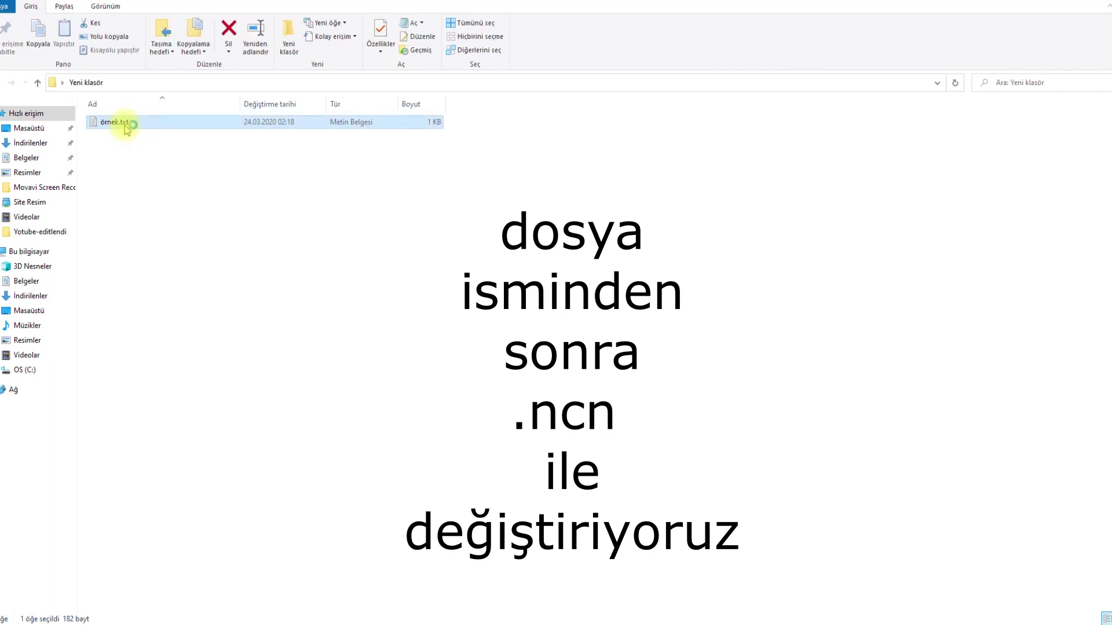
right_click(148, 123)
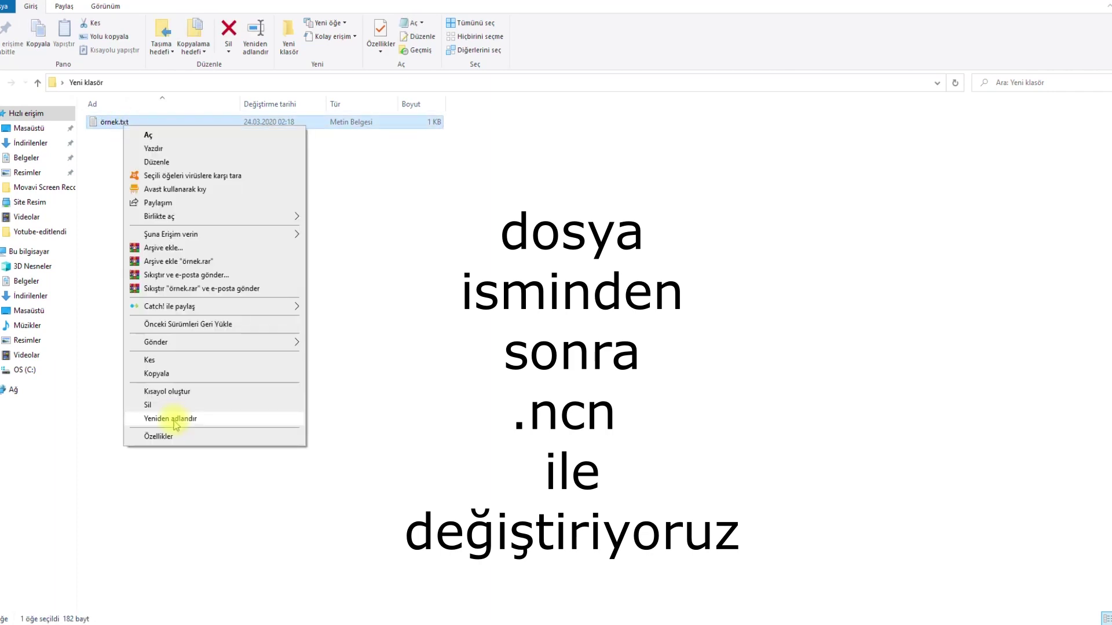
click(176, 423)
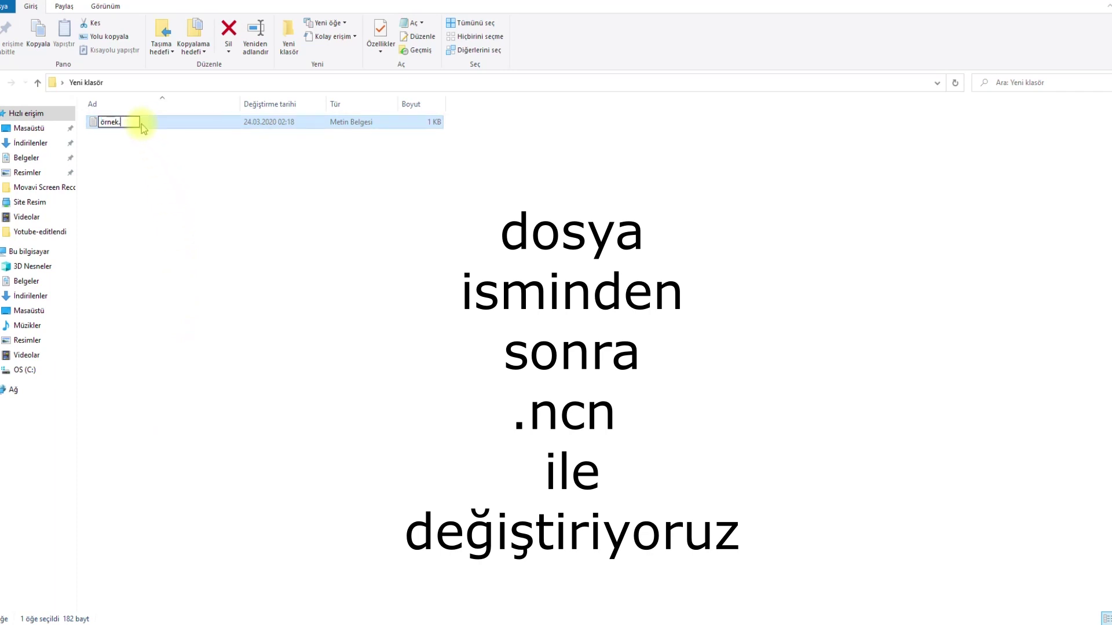
text(ncn)
key(Return)
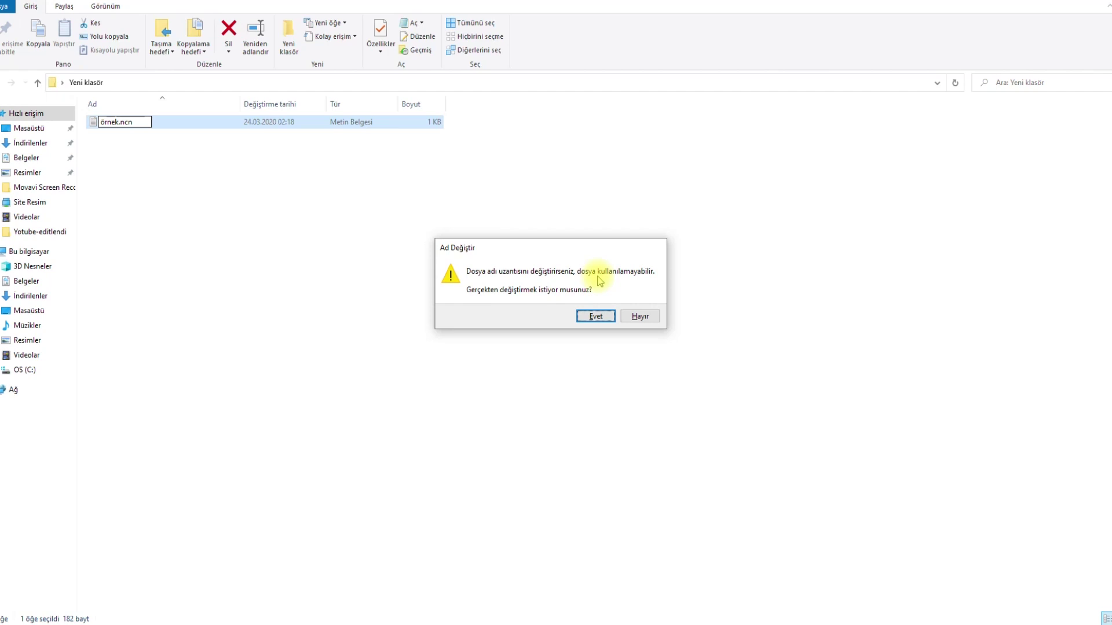
click(598, 316)
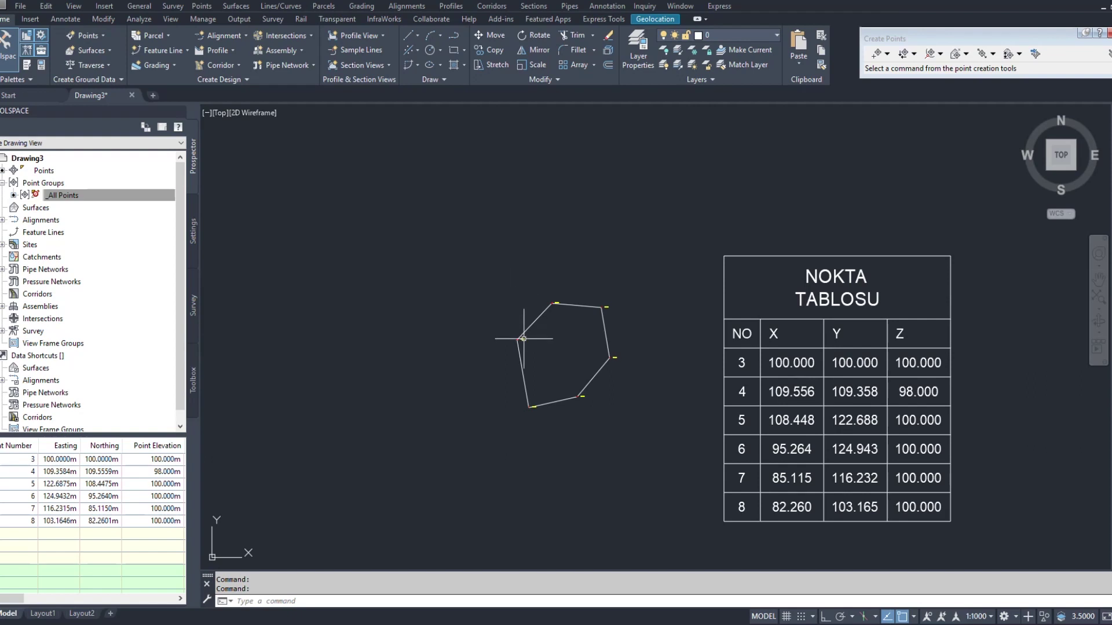
- Window-select the six COGO points on the polygon and delete them
scroll(528, 338, up, 2)
drag(528, 338, 573, 263)
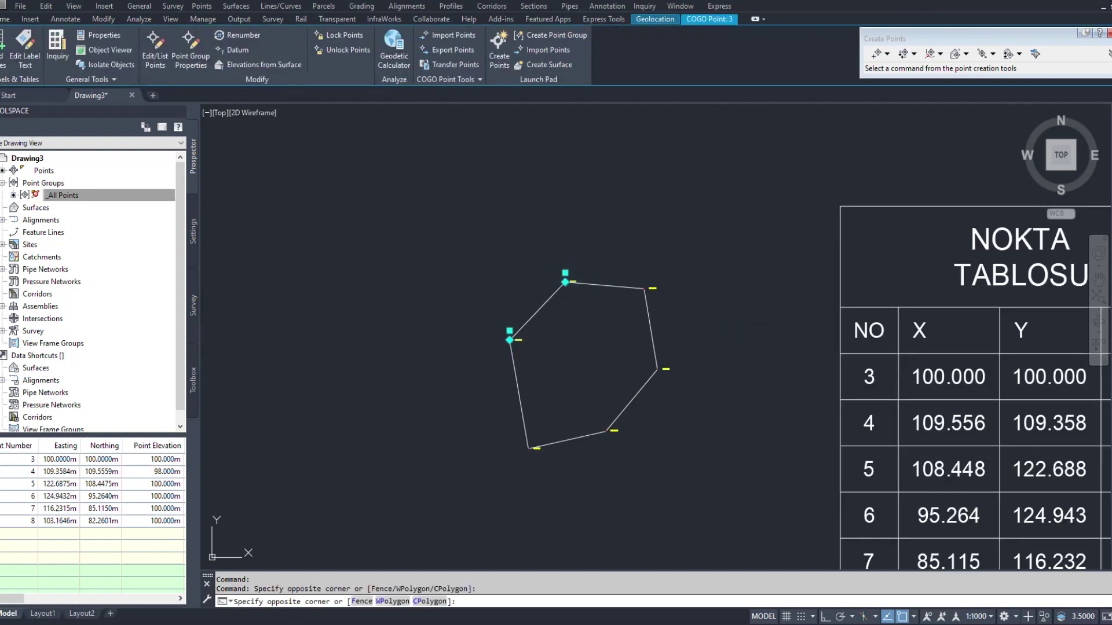
drag(637, 268, 671, 375)
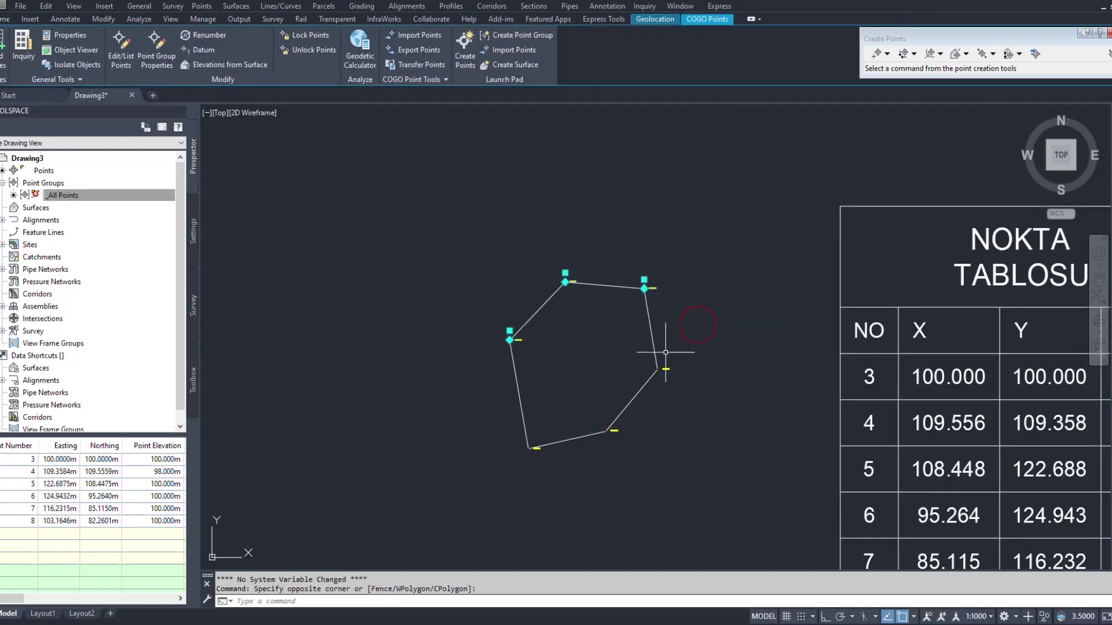
click(605, 430)
click(528, 448)
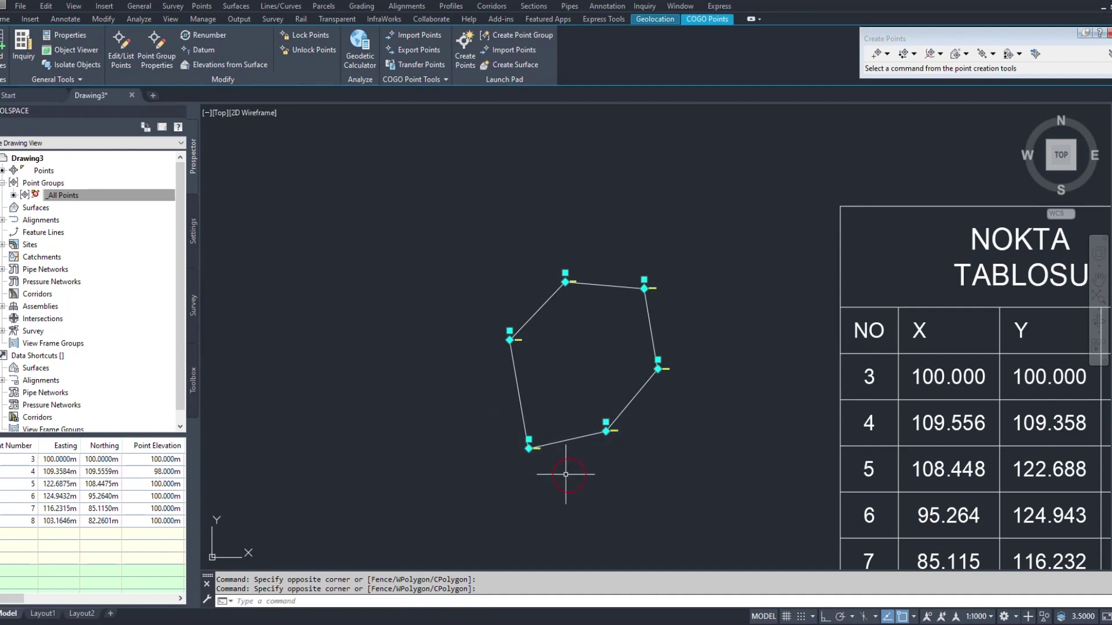
key(Delete)
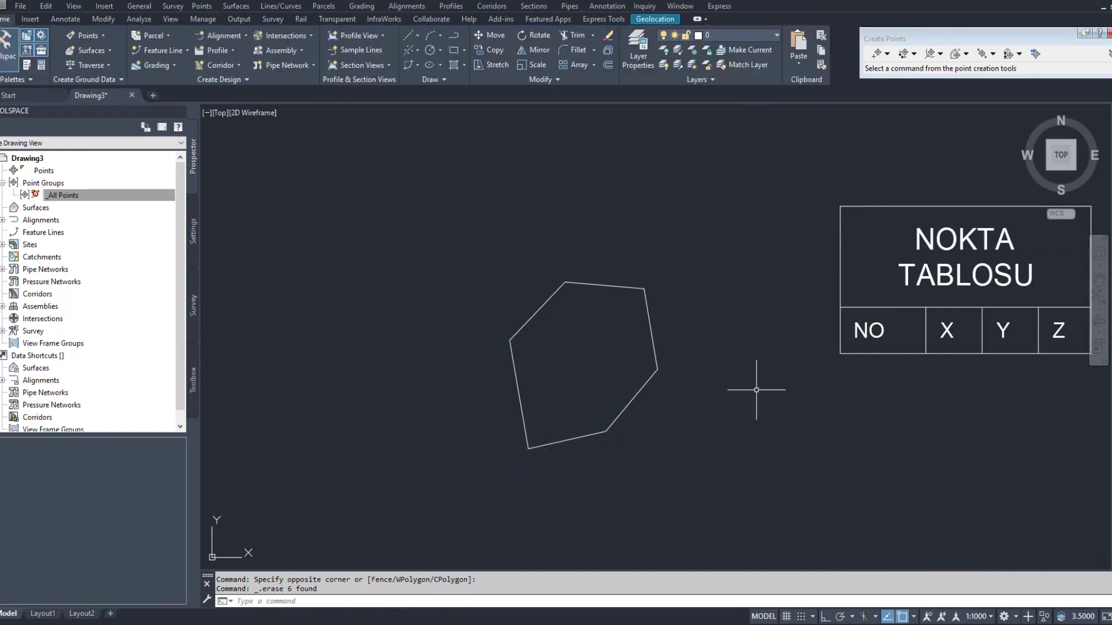
click(1036, 54)
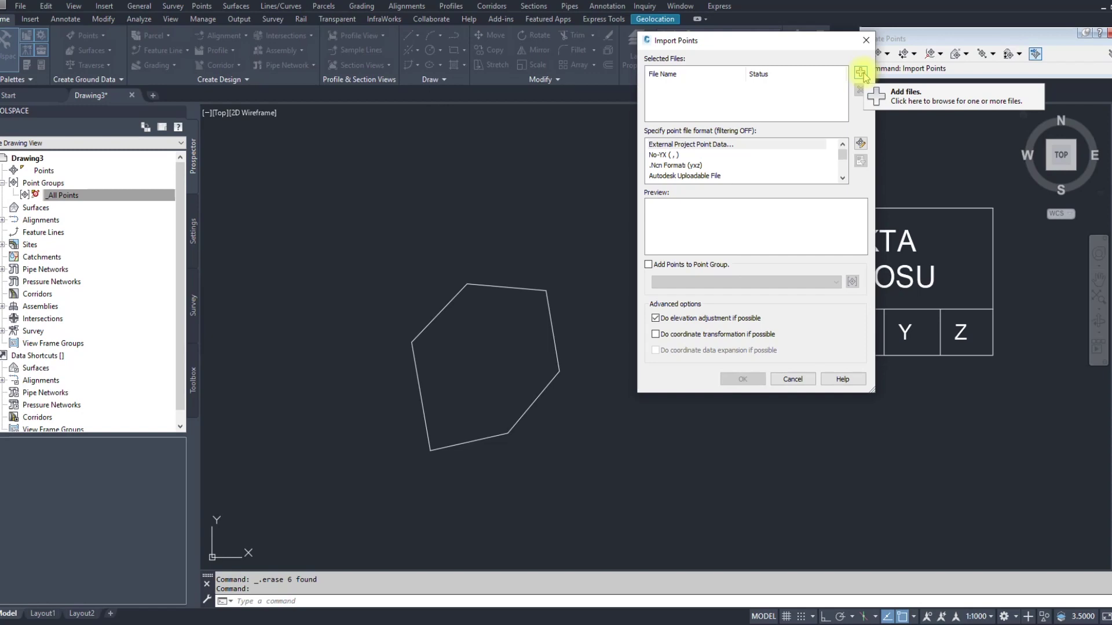
- Import örnek.ncn from Yeni klasör using the .Ncn Format (yxz) point file format
click(861, 73)
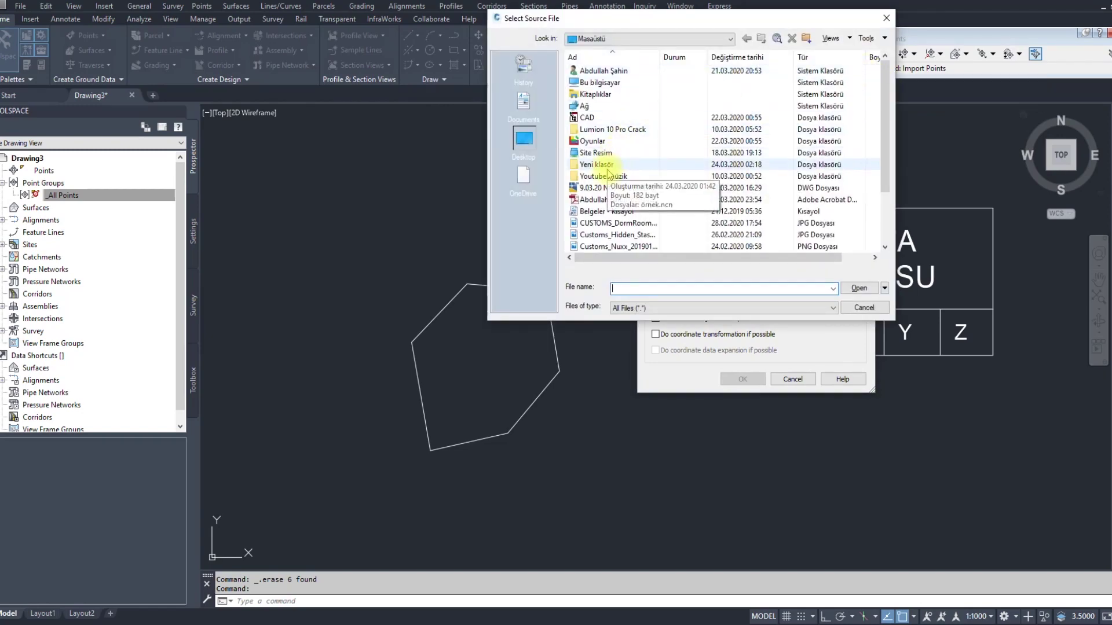
double_click(607, 166)
click(604, 70)
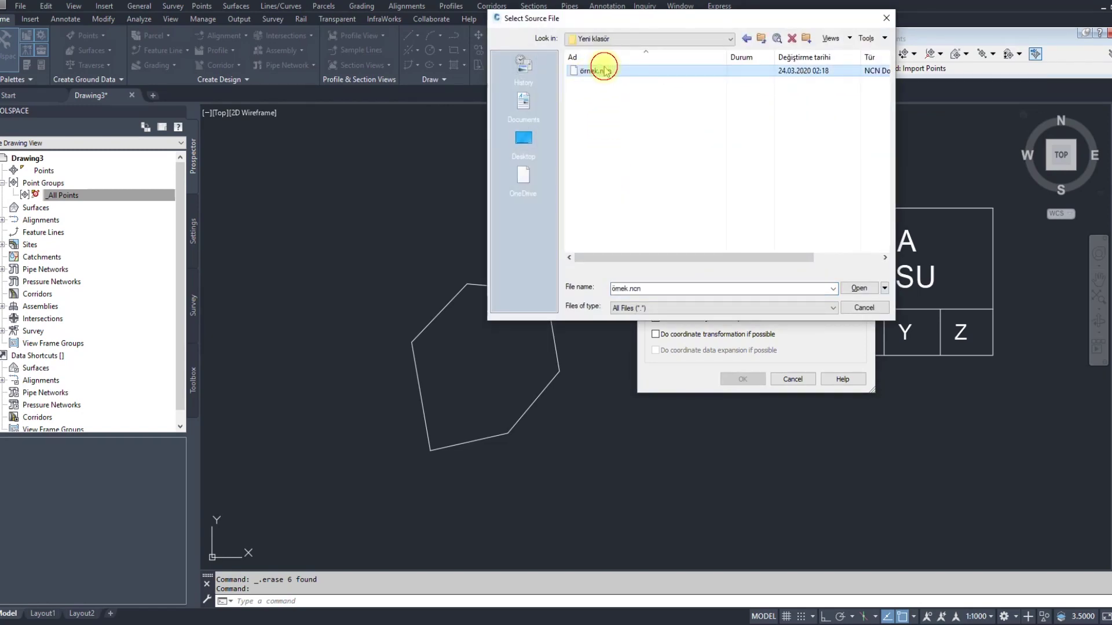
click(855, 288)
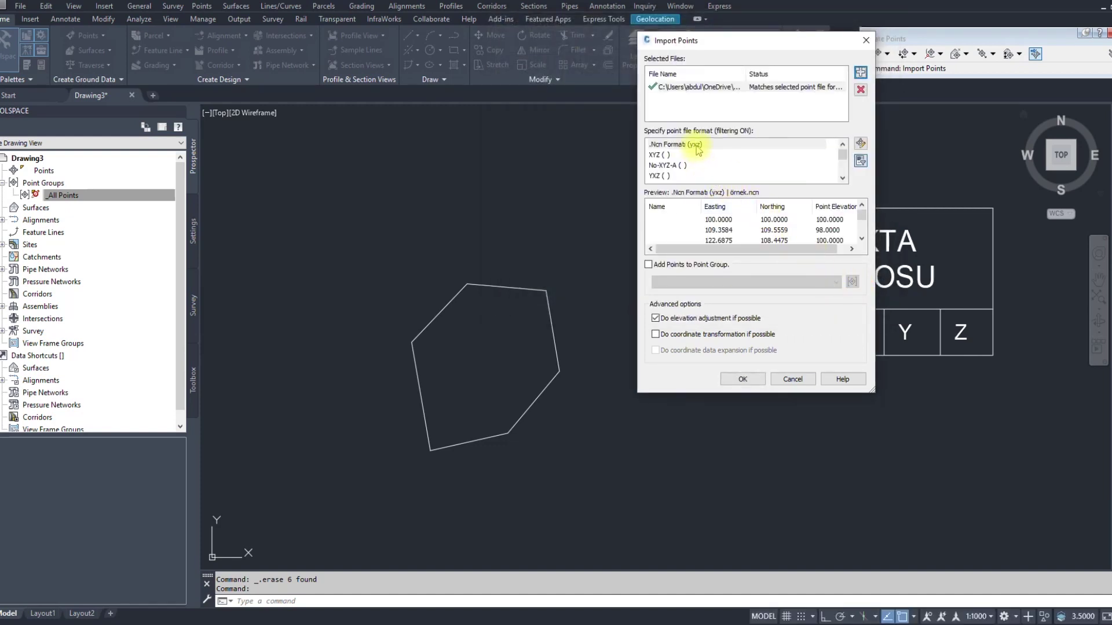
click(697, 150)
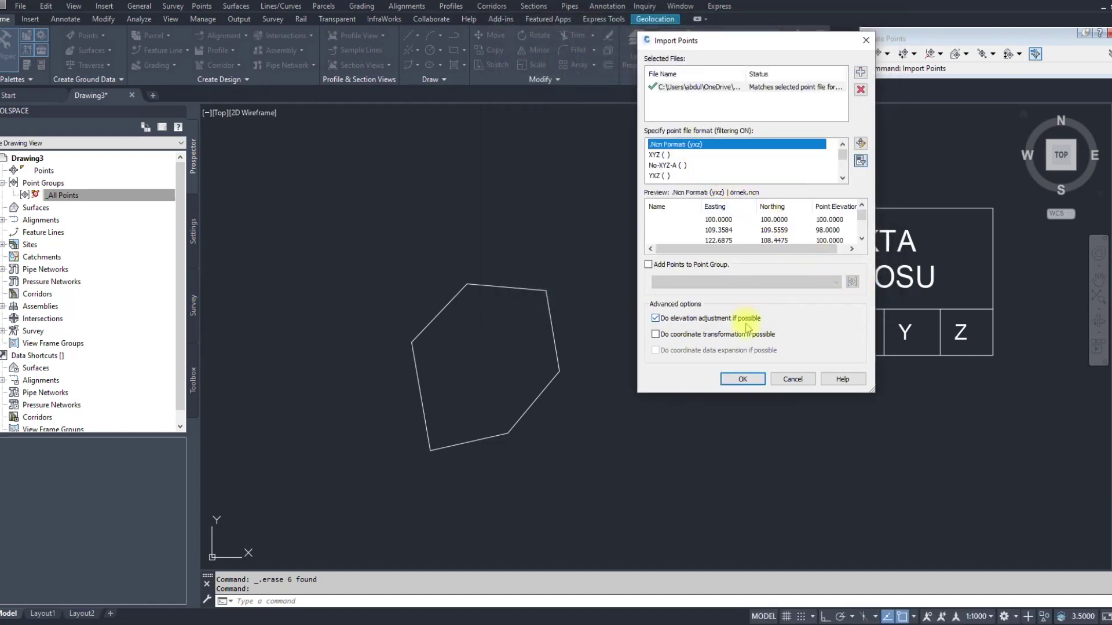
click(744, 380)
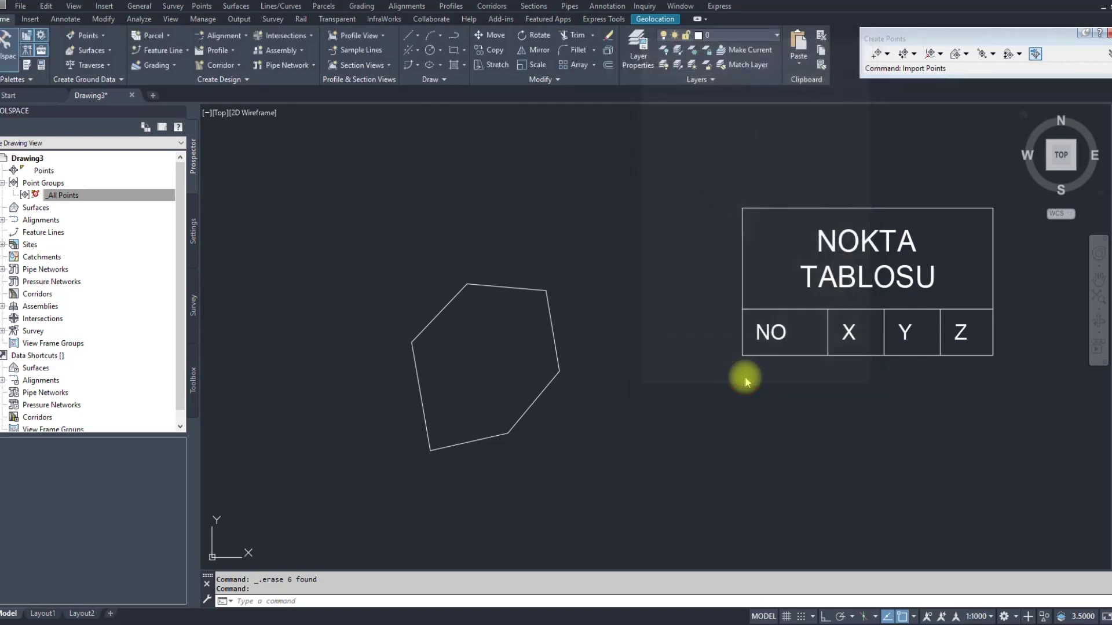
scroll(591, 319, down, 2)
middle_drag(591, 319, 584, 316)
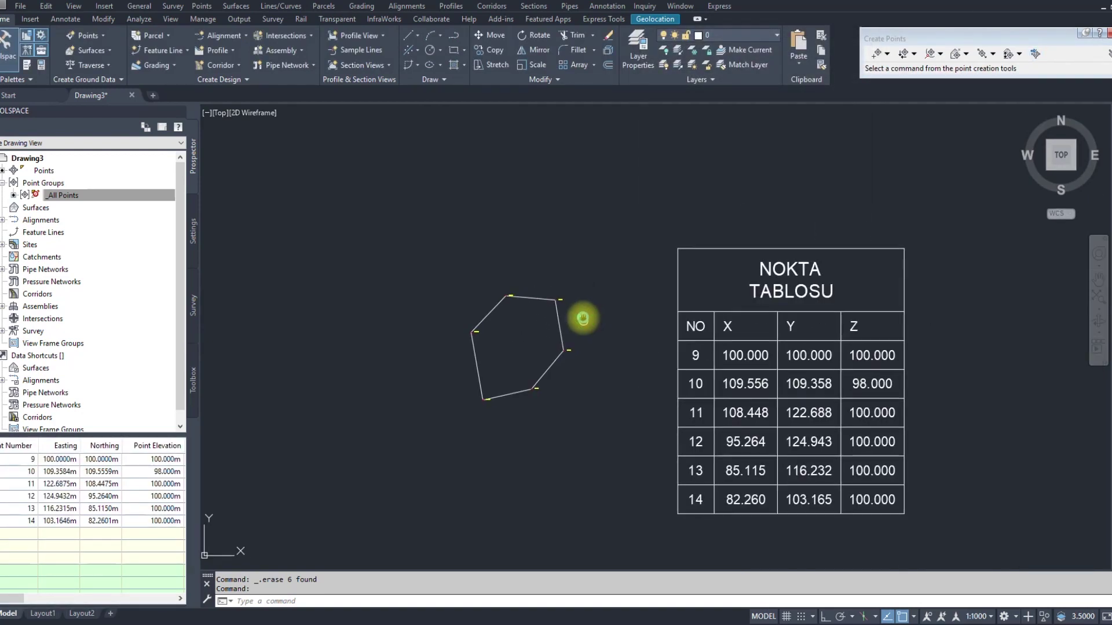